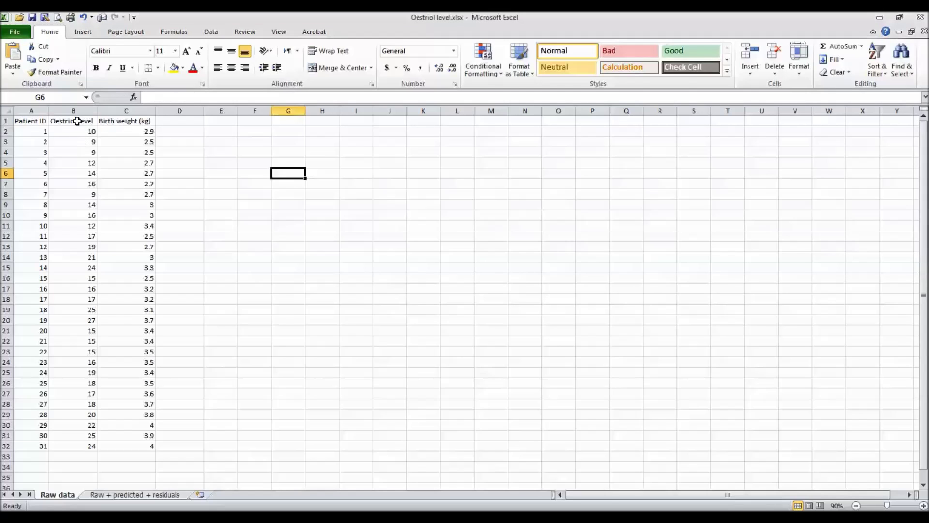
# - Copy the Oestriol level and Birth weight (kg) columns (B1:C32) with their headers
pyautogui.moveTo(74, 121); pyautogui.dragTo(112, 444)
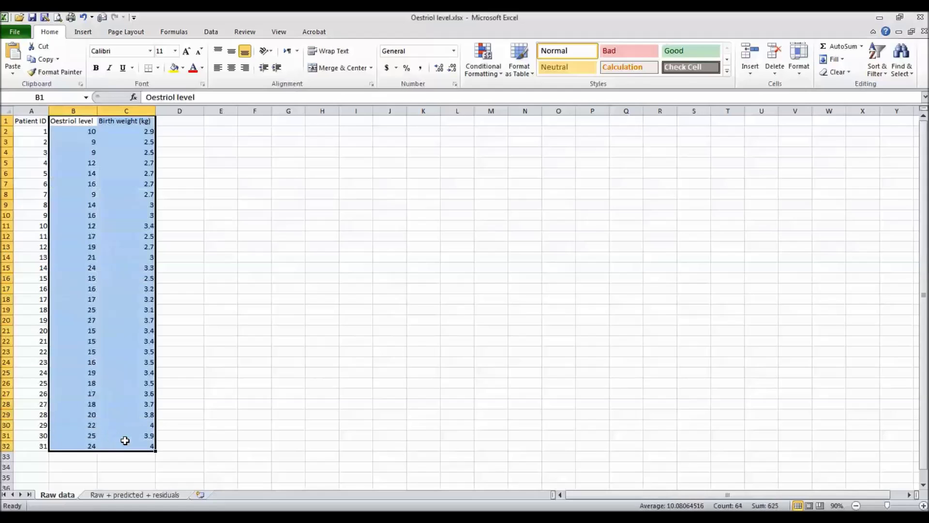
pyautogui.hotkey('ctrl', 'c')
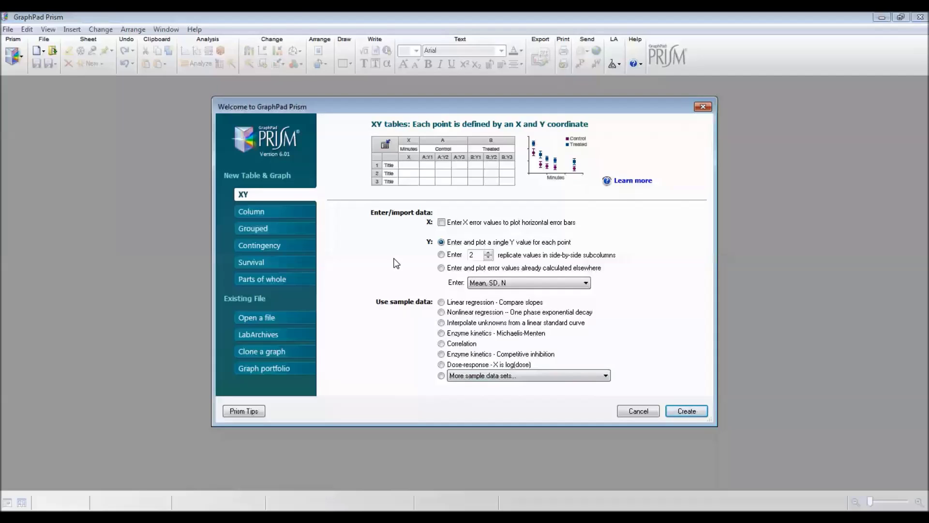
# - Create a new XY data table that enters and plots a single Y value per point
pyautogui.click(687, 411)
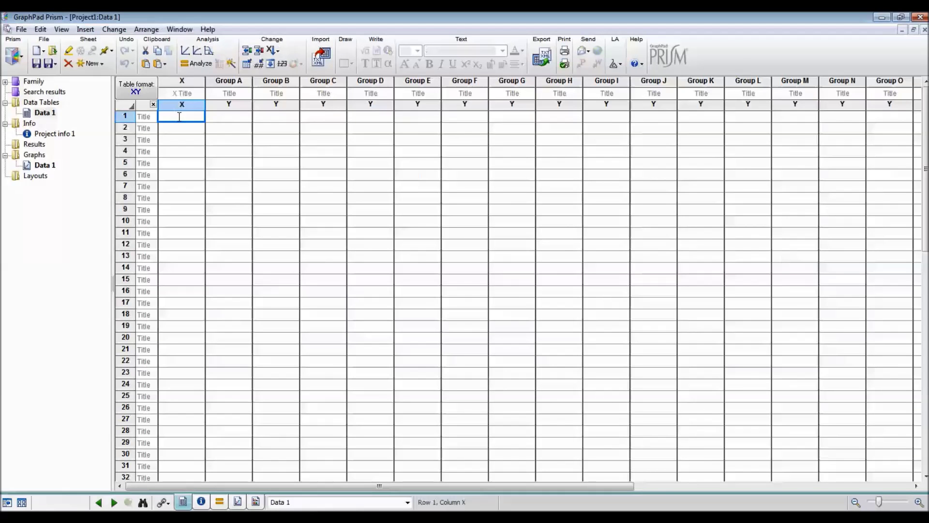
# - Paste the 31 rows of oestriol and birth-weight data and name the table 'Oestriol +'
pyautogui.hotkey('ctrl', 'v')
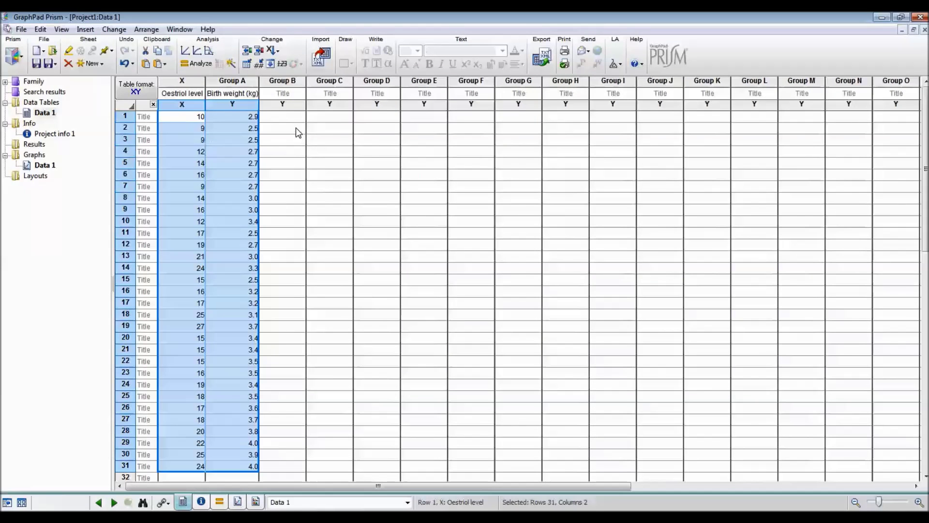
pyautogui.click(295, 122)
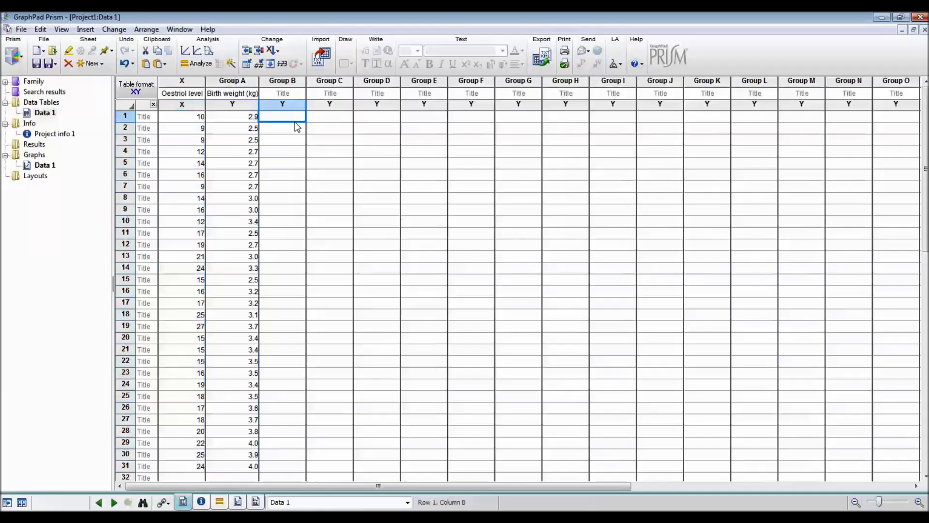
pyautogui.click(45, 113)
pyautogui.write('Oestriol +')
pyautogui.press('Return')
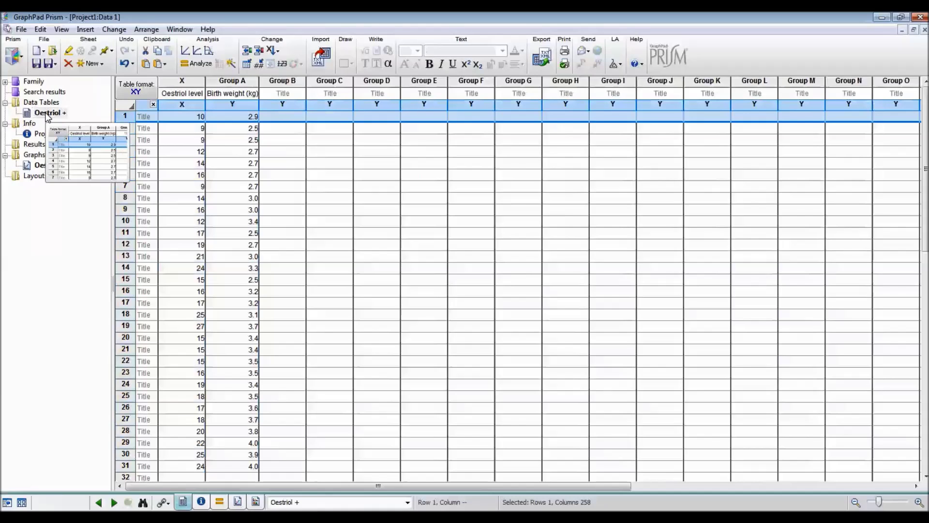
# - Append 'BW' to the table name so the table and its graph read 'Oestriol + BW'
pyautogui.click(57, 115)
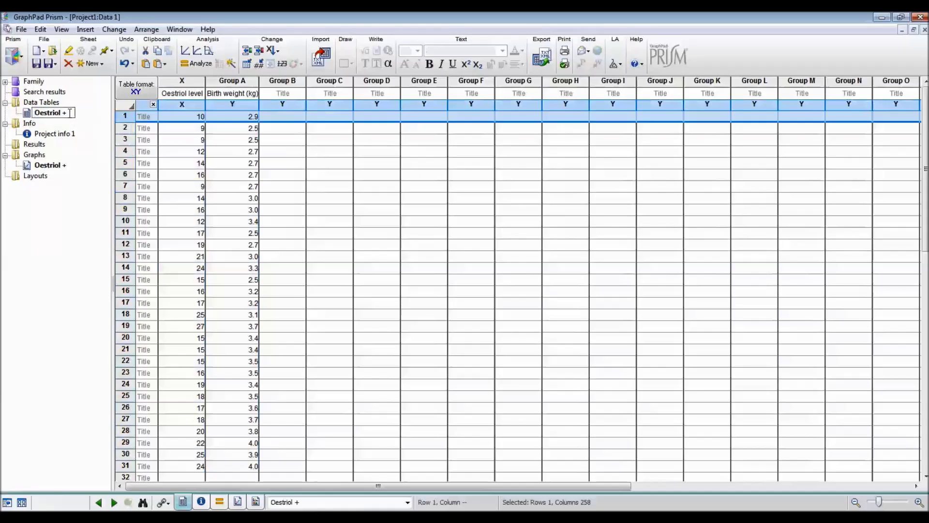
pyautogui.click(69, 113)
pyautogui.write('BW')
pyautogui.press('Return')
pyautogui.click(319, 131)
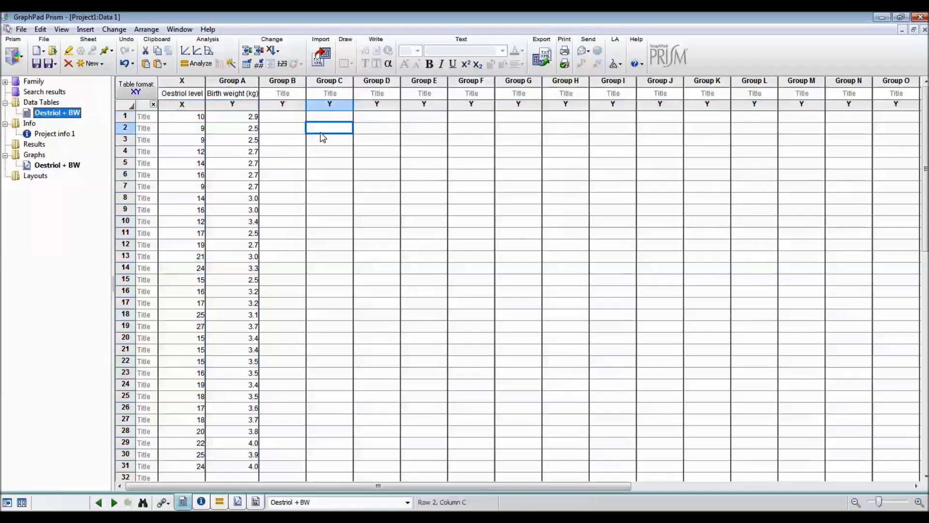
pyautogui.moveTo(63, 117)
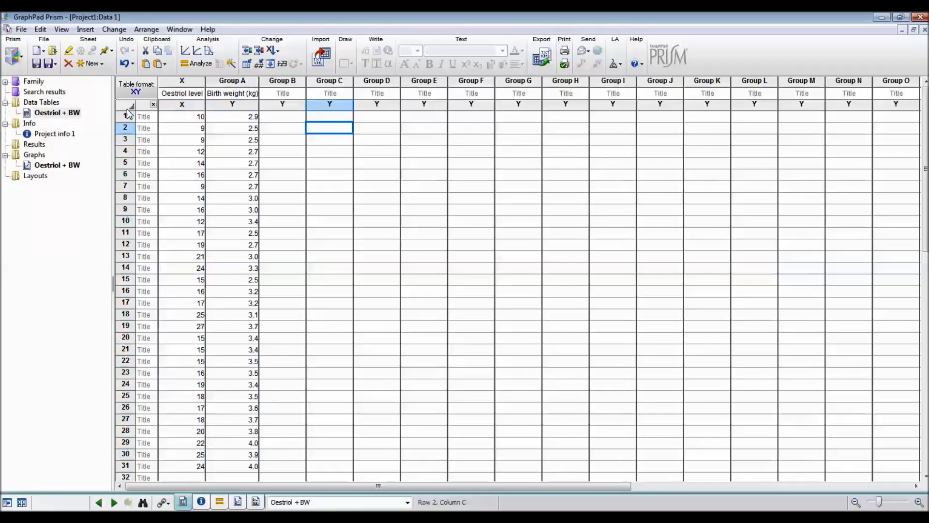
pyautogui.click(282, 117)
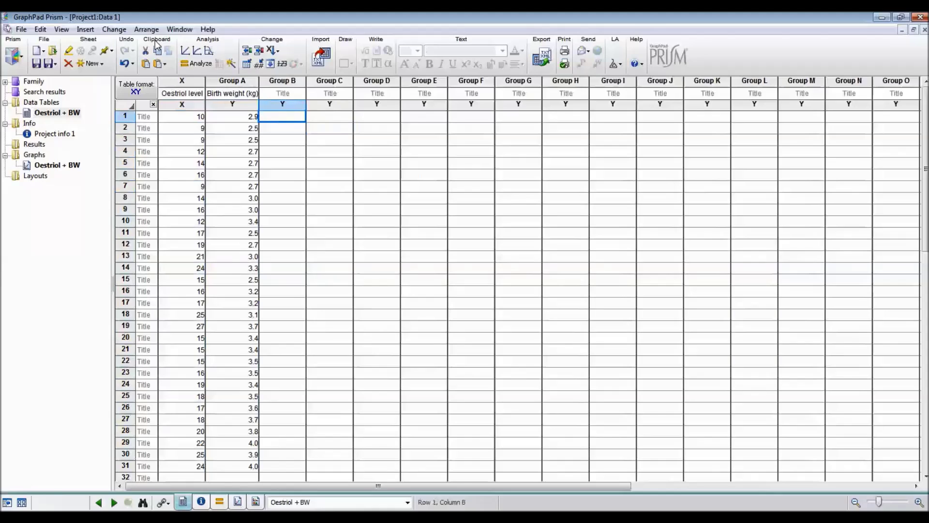
# - Open the Oestriol + BW graph as a points-only scatterplot resized to full page
pyautogui.click(45, 166)
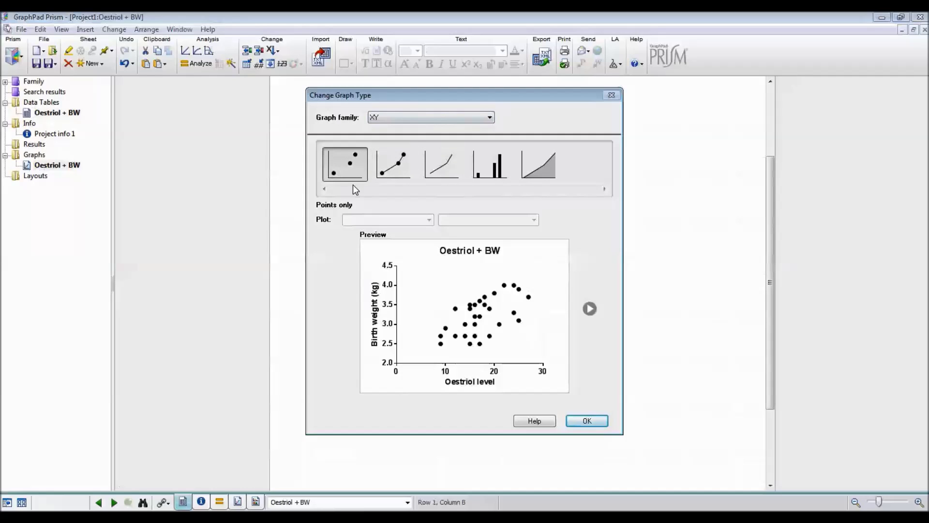
pyautogui.click(598, 422)
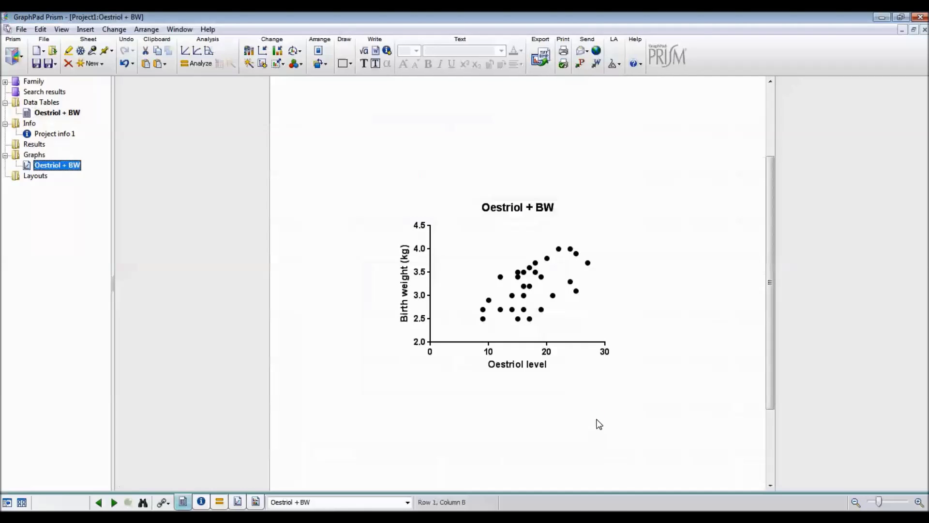
pyautogui.rightClick(463, 274)
pyautogui.moveTo(618, 381)
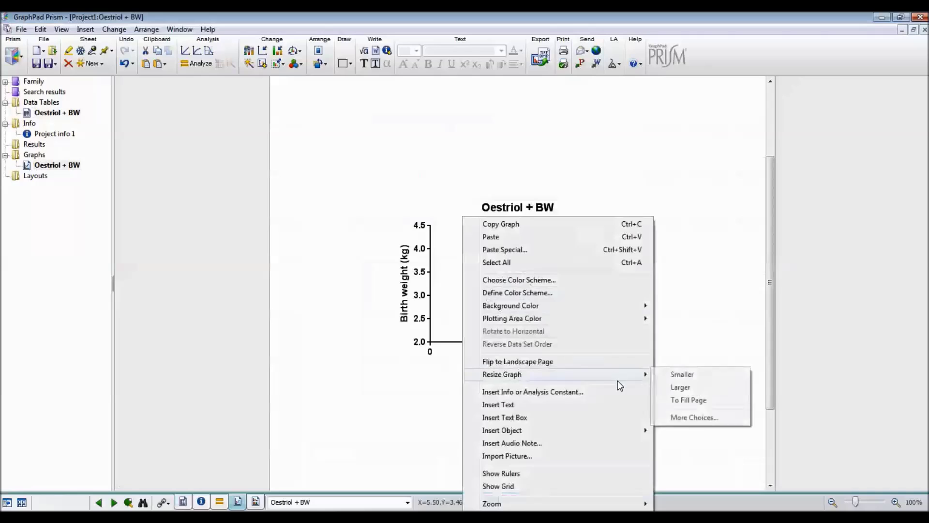
pyautogui.click(696, 400)
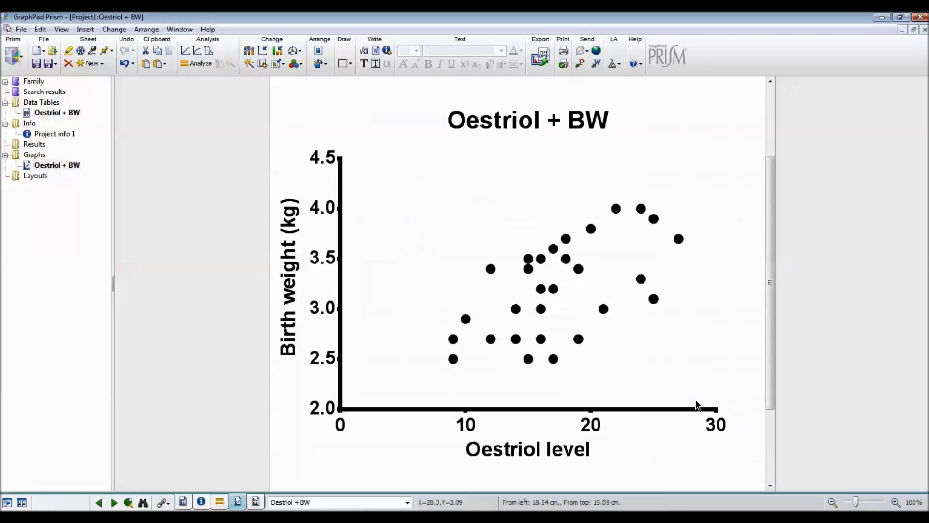
# - Change the x-axis title to 'Oestriol level (mg/24 hours)'
pyautogui.doubleClick(589, 448)
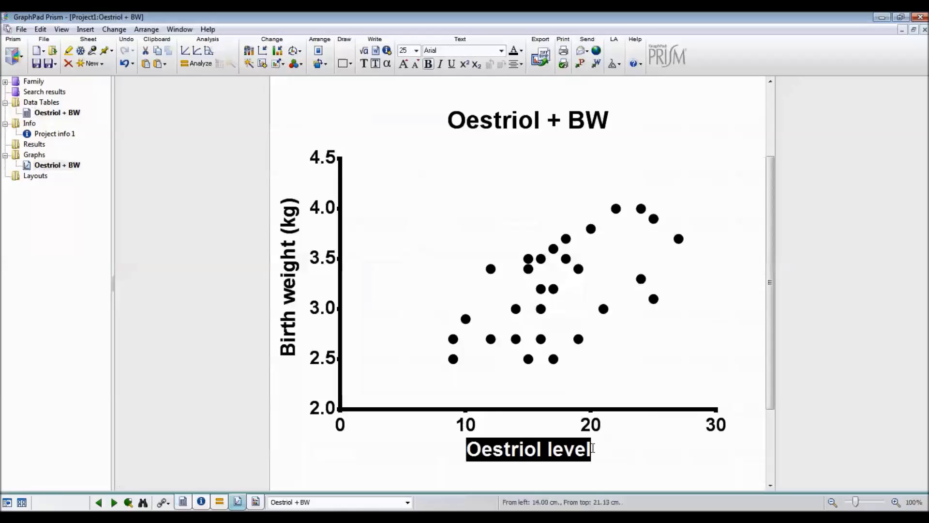
pyautogui.click(591, 447)
pyautogui.write('(')
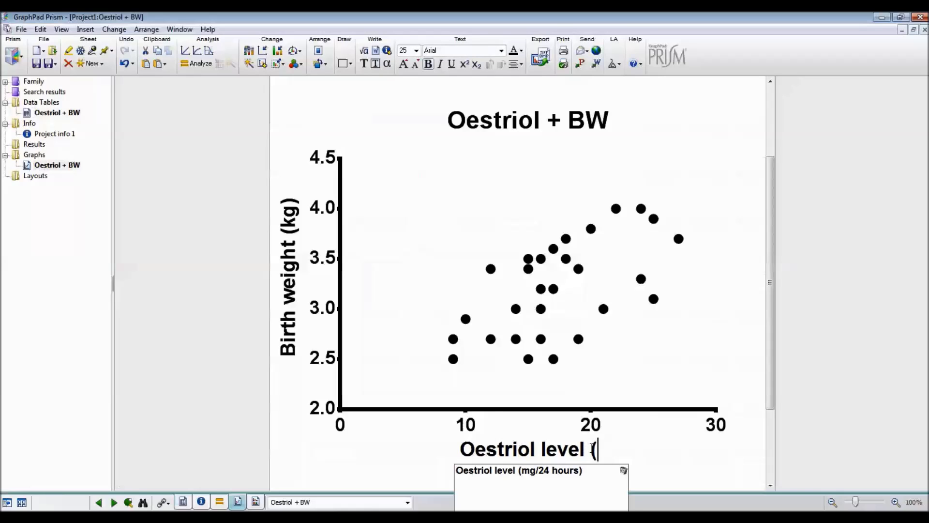
pyautogui.click(553, 470)
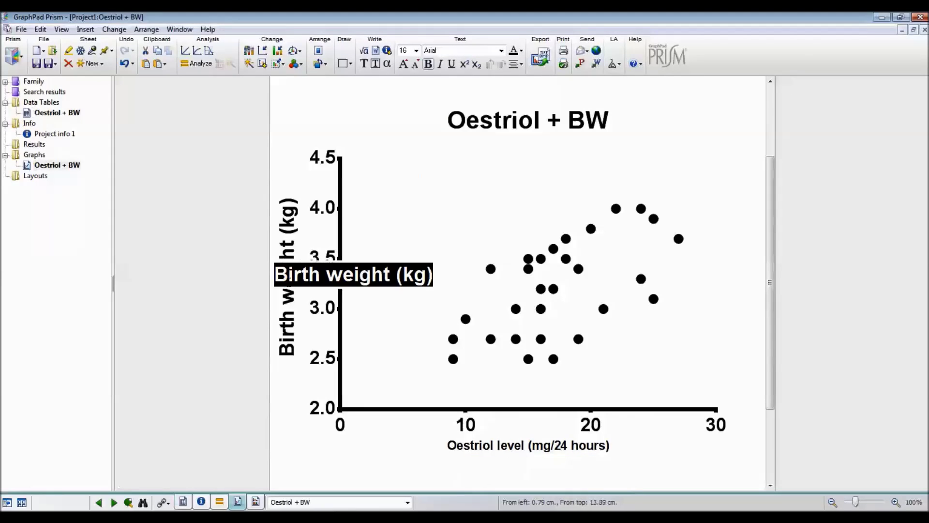
pyautogui.click(286, 448)
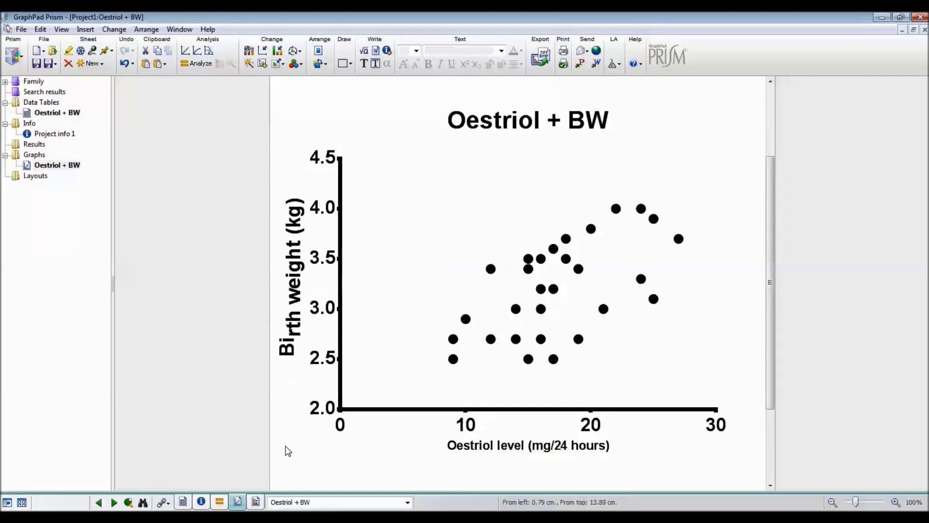
# - Retitle the graph 'Scatterplot of Oestriol levels vs Birthweight'
pyautogui.click(512, 122)
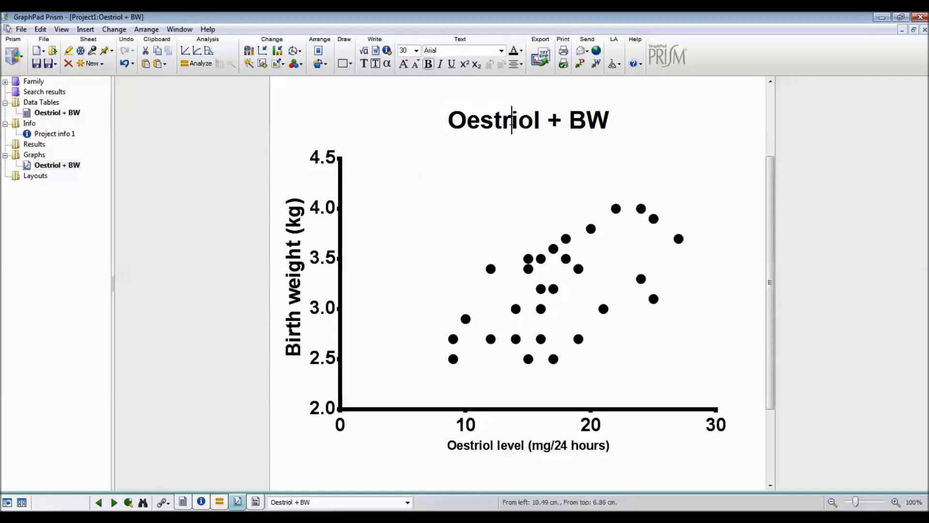
pyautogui.moveTo(609, 120); pyautogui.dragTo(468, 120)
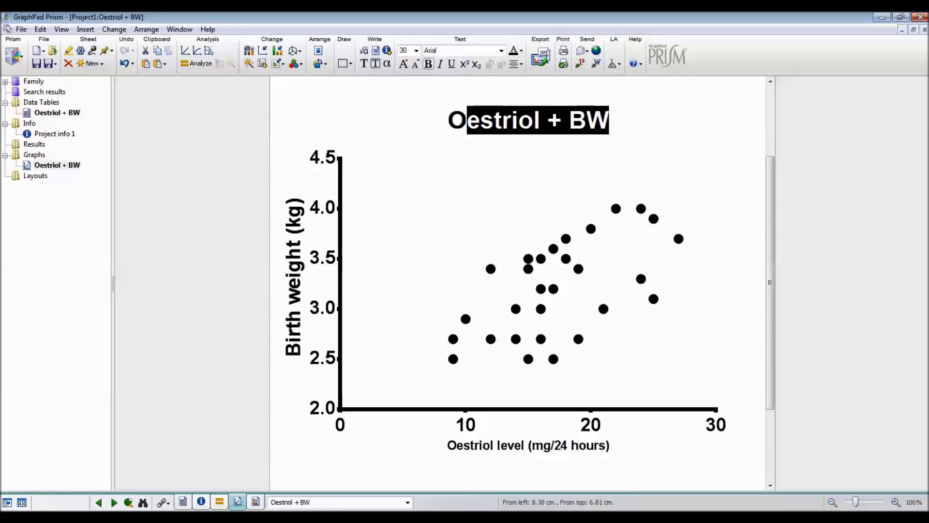
pyautogui.press('BackSpace')
pyautogui.press('BackSpace')
pyautogui.write('SA')
pyautogui.press('BackSpace')
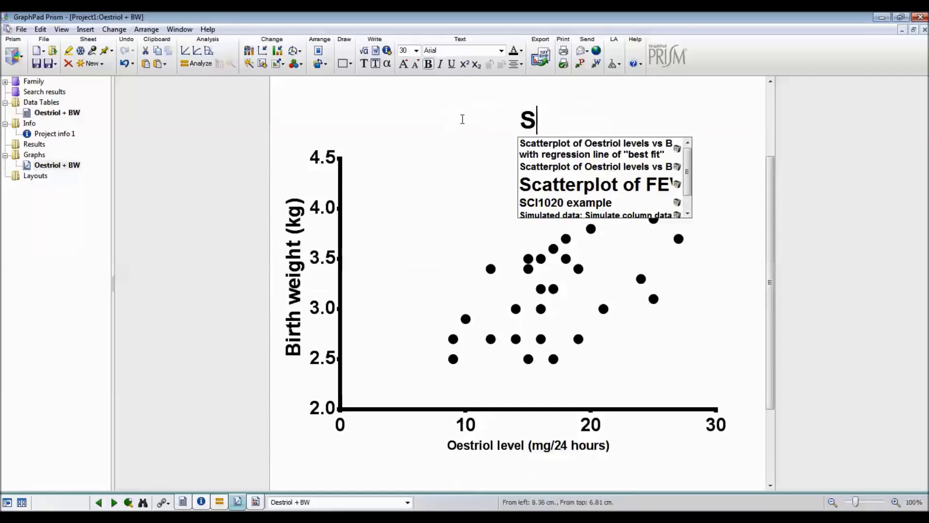
pyautogui.write('c')
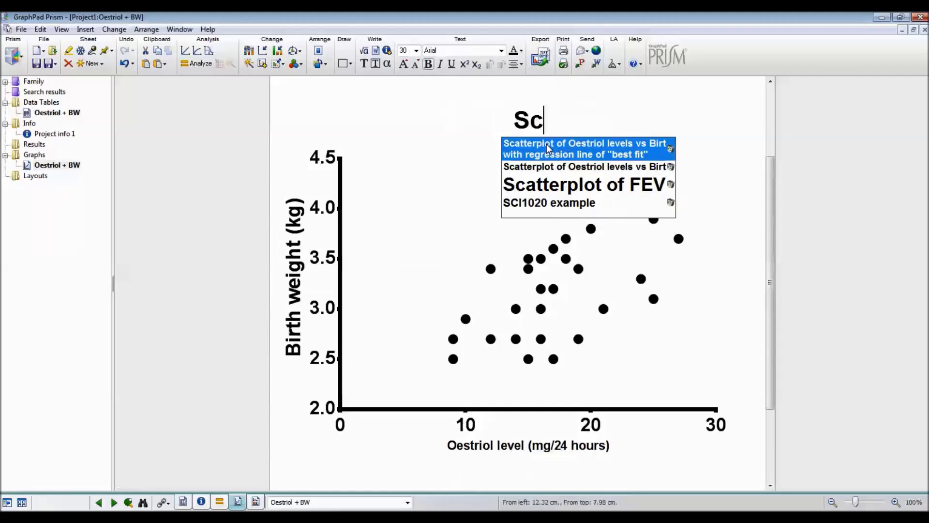
pyautogui.click(548, 165)
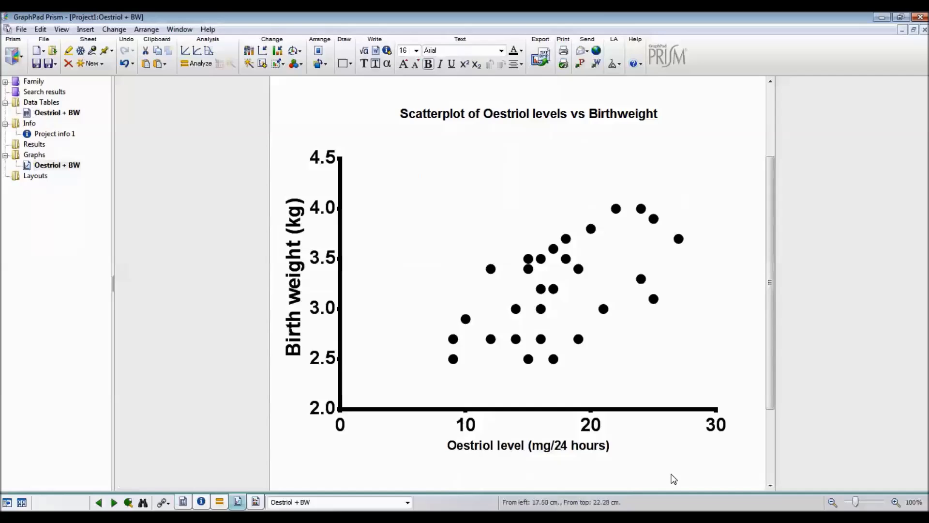
pyautogui.press('Tab')
# - Set the graph title and both axis labels to 16 pt
pyautogui.press('Down')
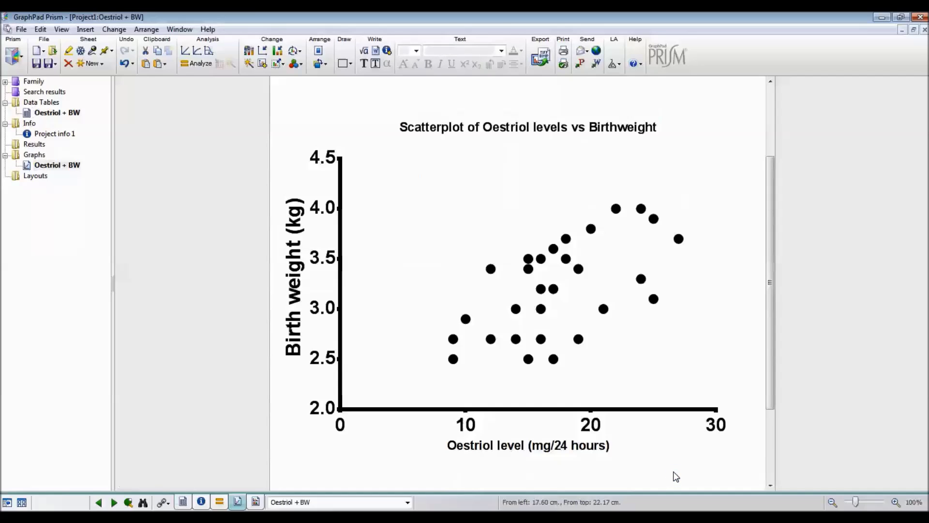
pyautogui.hotkey('ctrl', 'a')
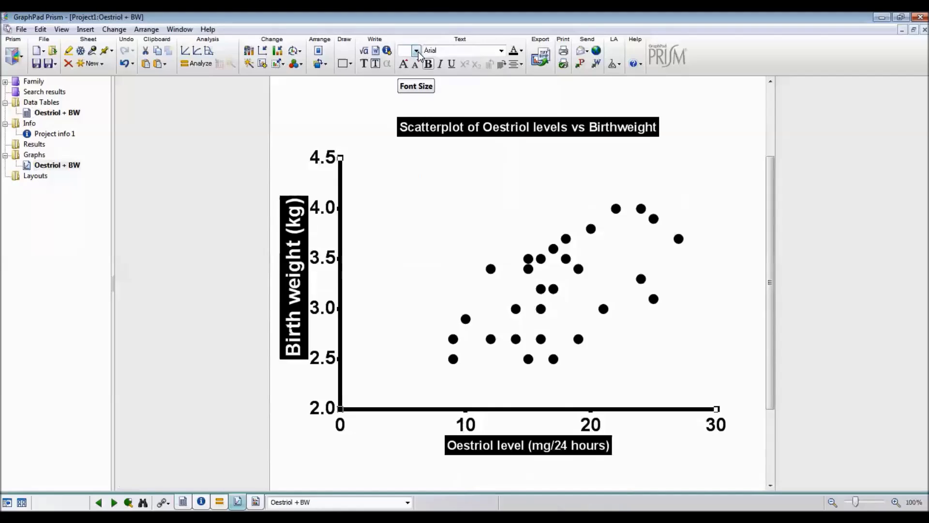
pyautogui.click(416, 50)
pyautogui.click(415, 106)
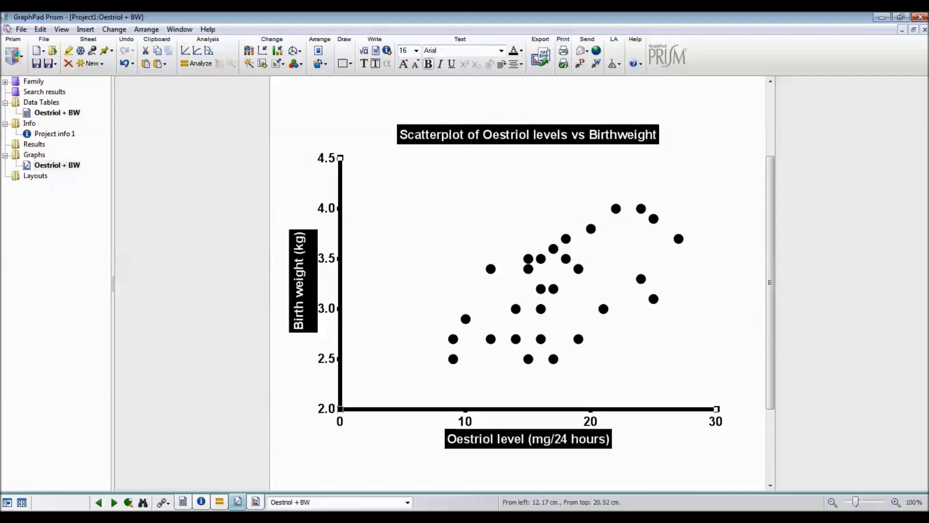
pyautogui.click(638, 455)
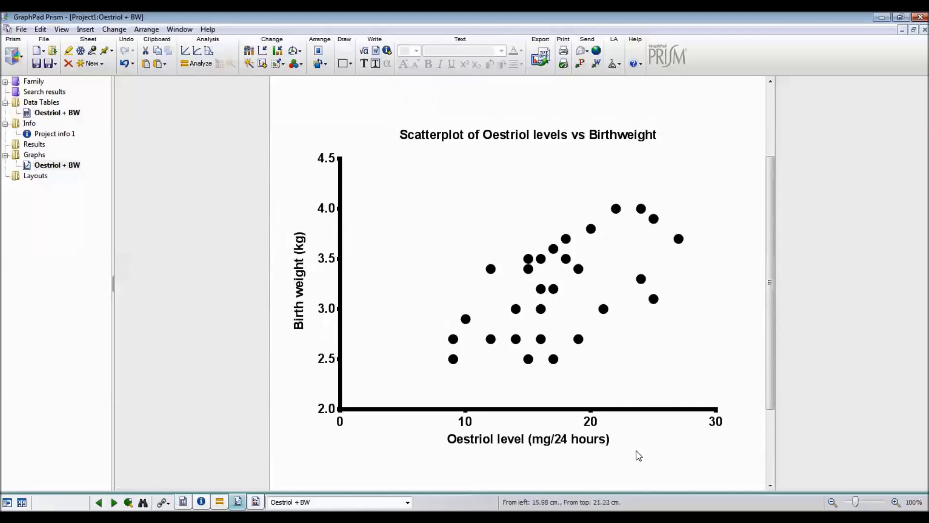
# - Turn off automatic range on the birth-weight Y axis and set its minimum to 0
pyautogui.click(341, 252)
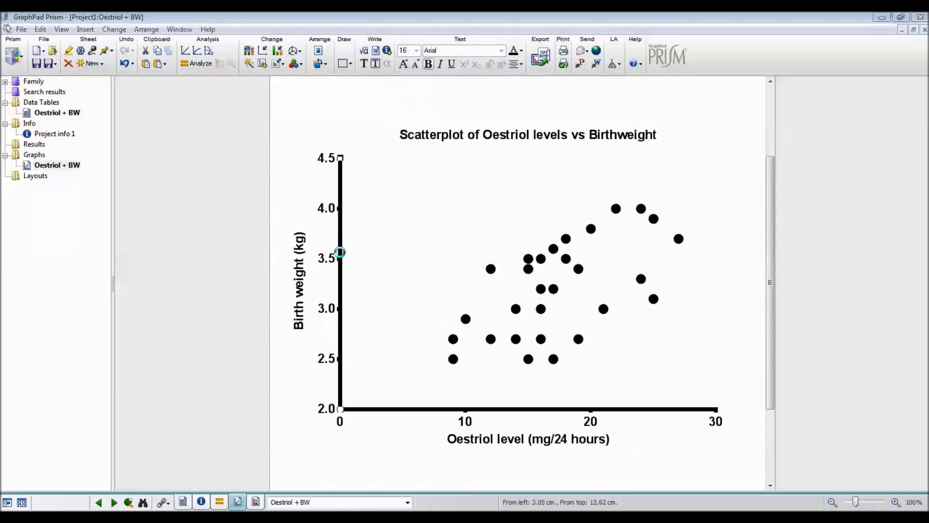
pyautogui.doubleClick(341, 252)
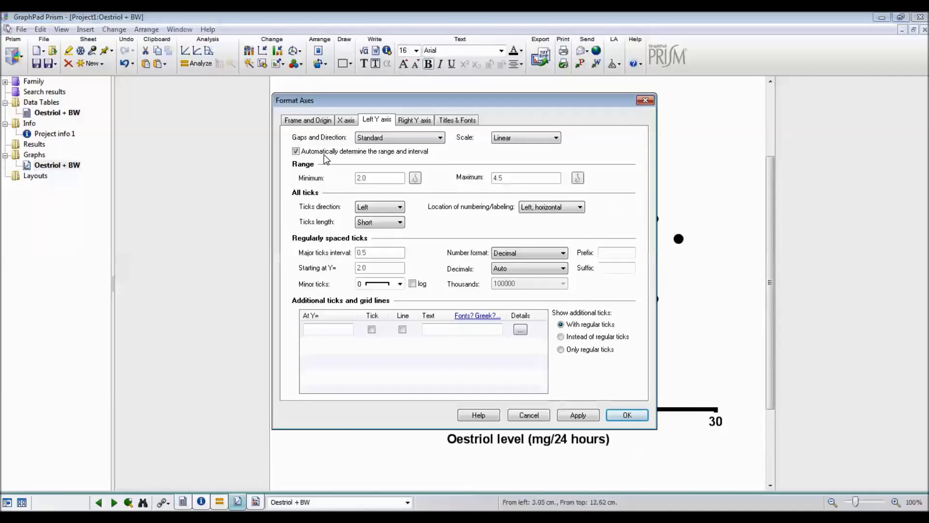
pyautogui.click(296, 152)
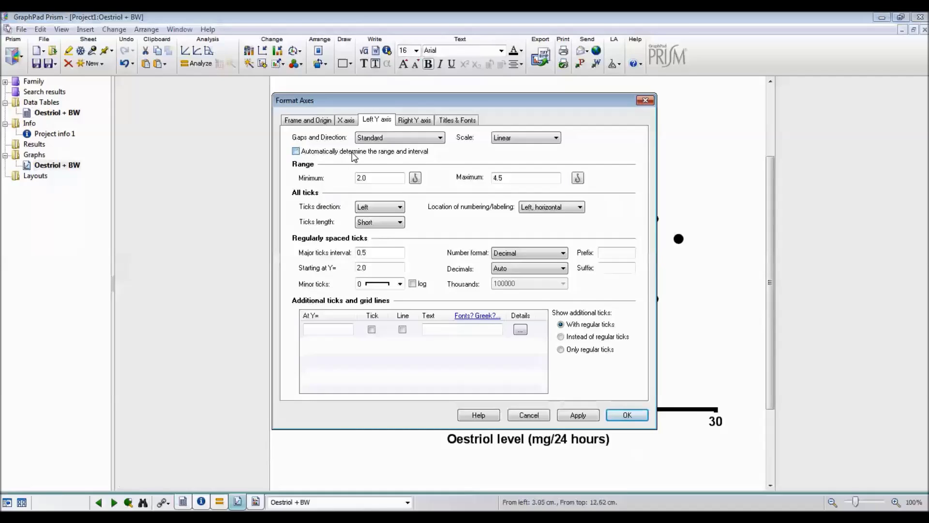
pyautogui.doubleClick(367, 178)
pyautogui.write('0')
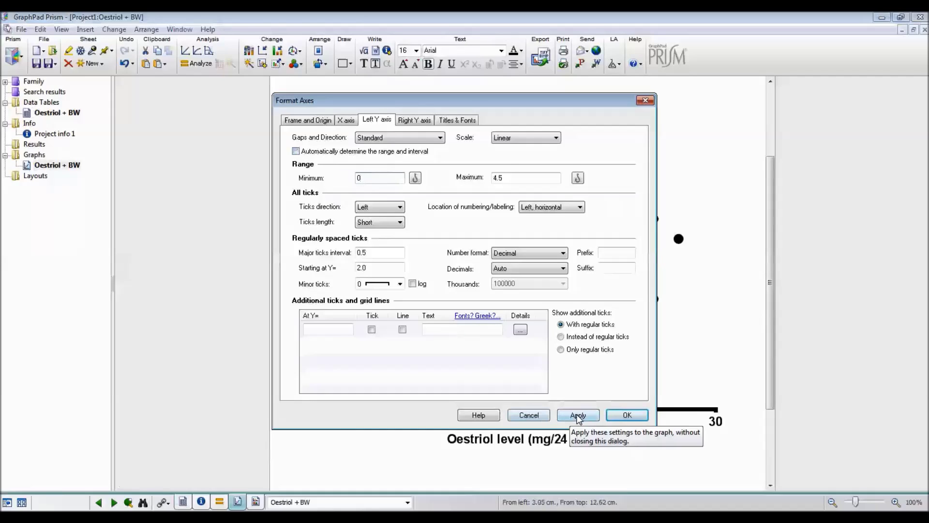
pyautogui.click(625, 416)
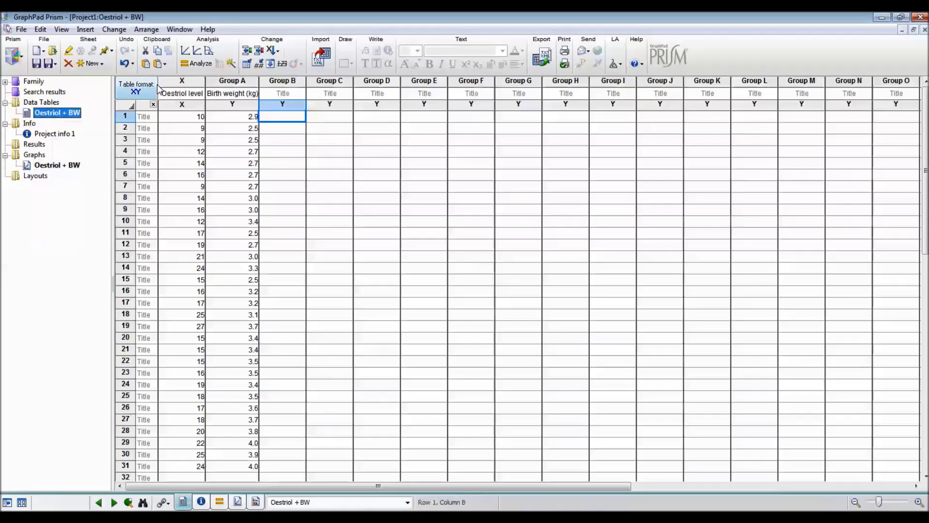
# - Choose Correlation from the XY analyses for the Oestriol + BW data
pyautogui.click(198, 63)
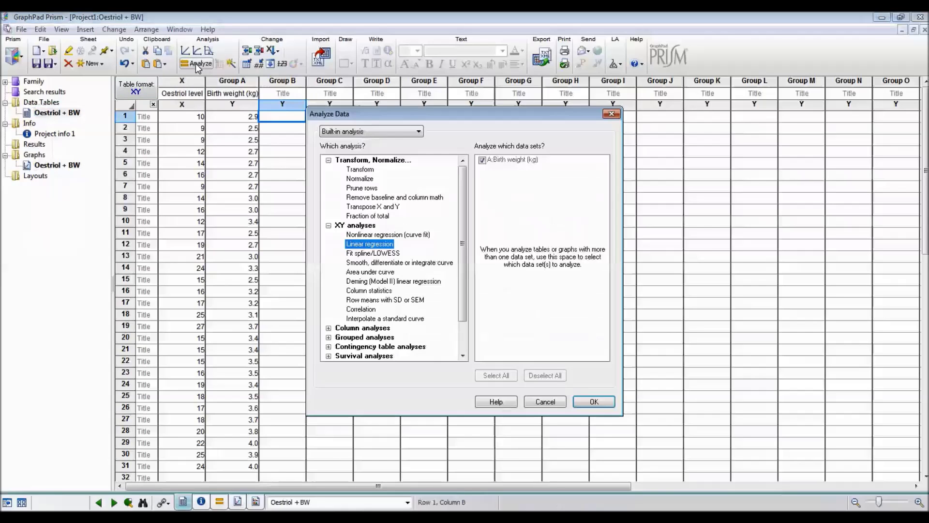
pyautogui.click(368, 312)
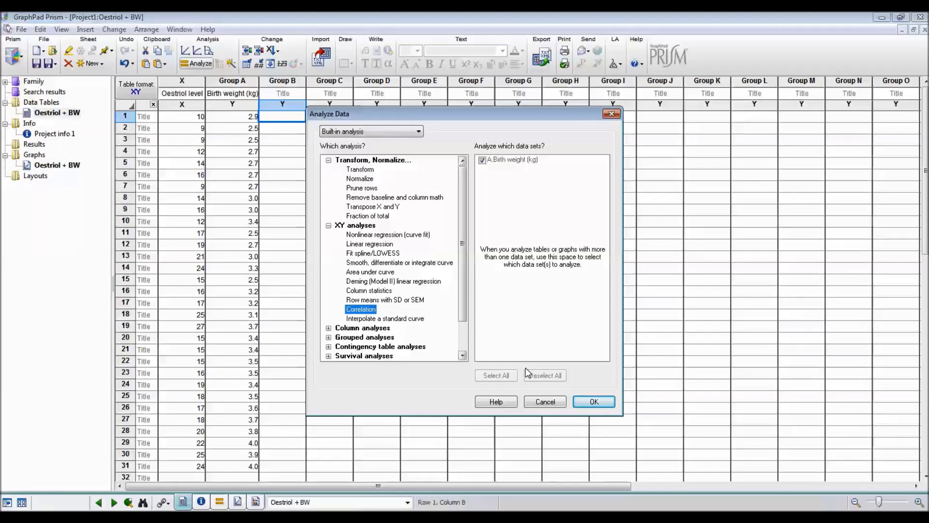
pyautogui.click(591, 403)
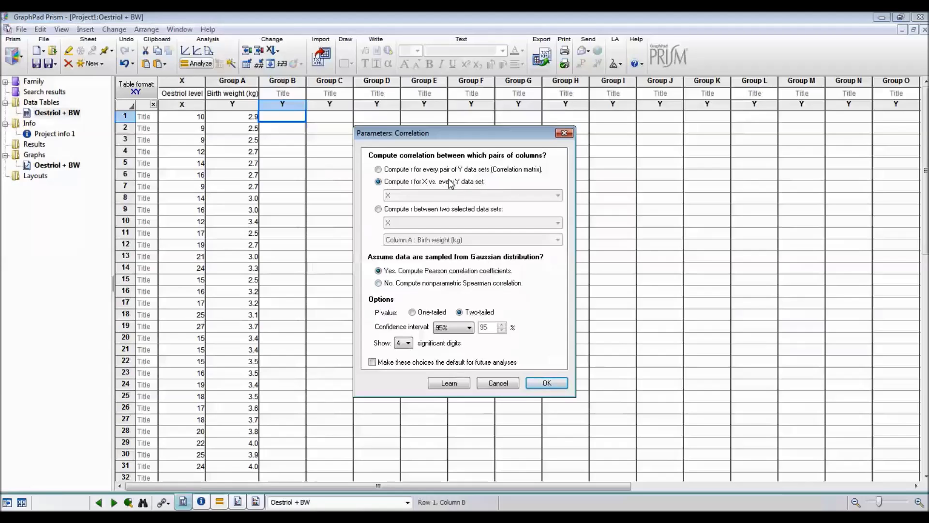
# - Correlate X with Birth weight, two-tailed Pearson, giving r 0.6173 and P 0.0002
pyautogui.click(379, 210)
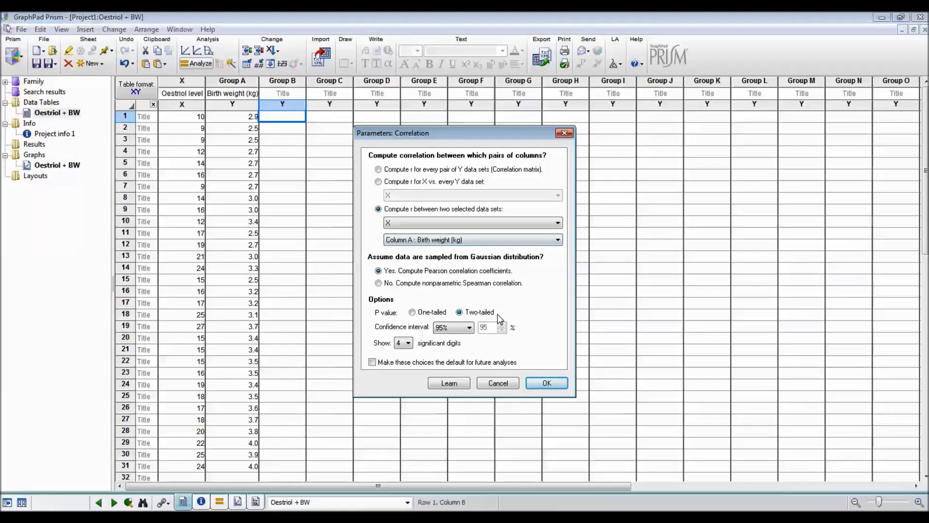
pyautogui.click(547, 385)
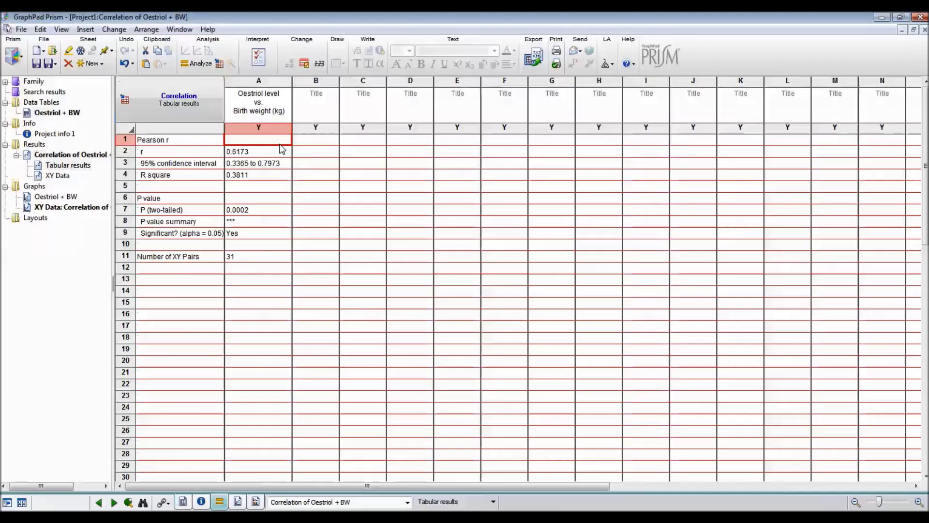
pyautogui.click(304, 154)
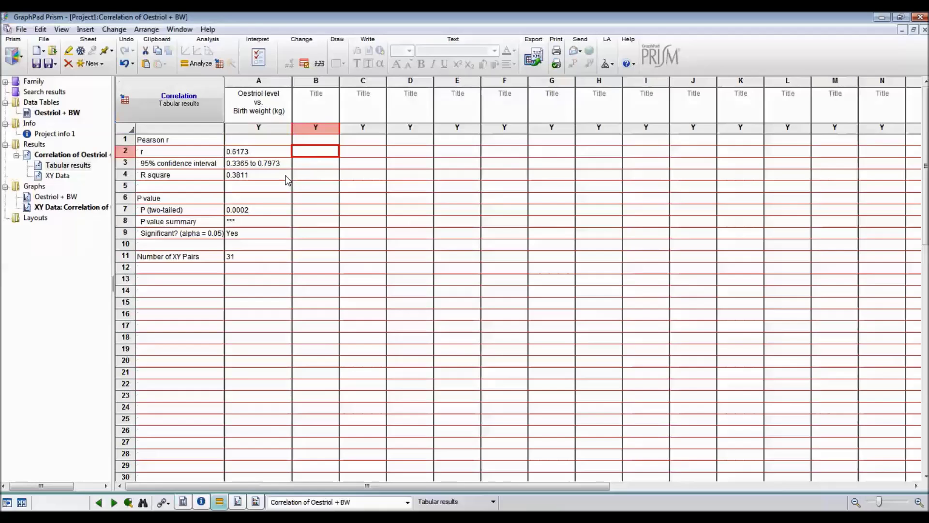
pyautogui.click(303, 212)
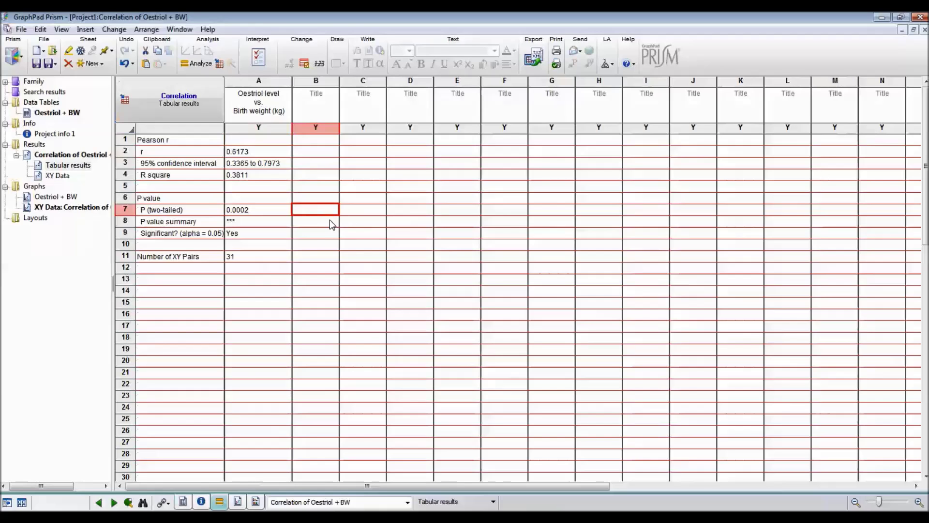
pyautogui.click(314, 235)
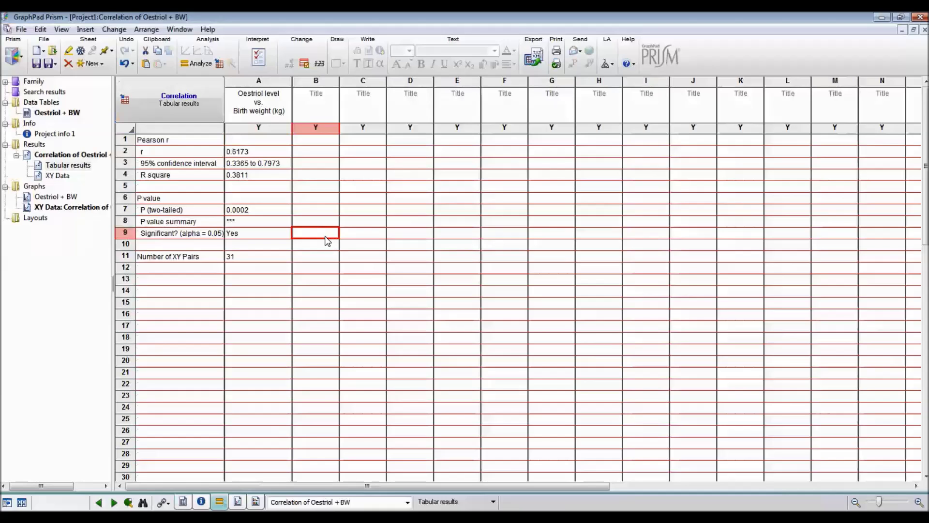
pyautogui.click(61, 177)
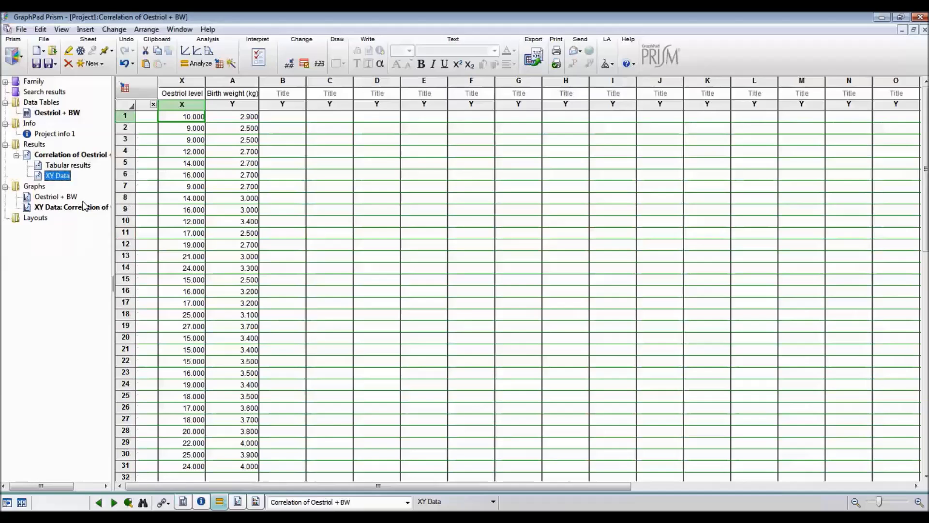
pyautogui.click(54, 208)
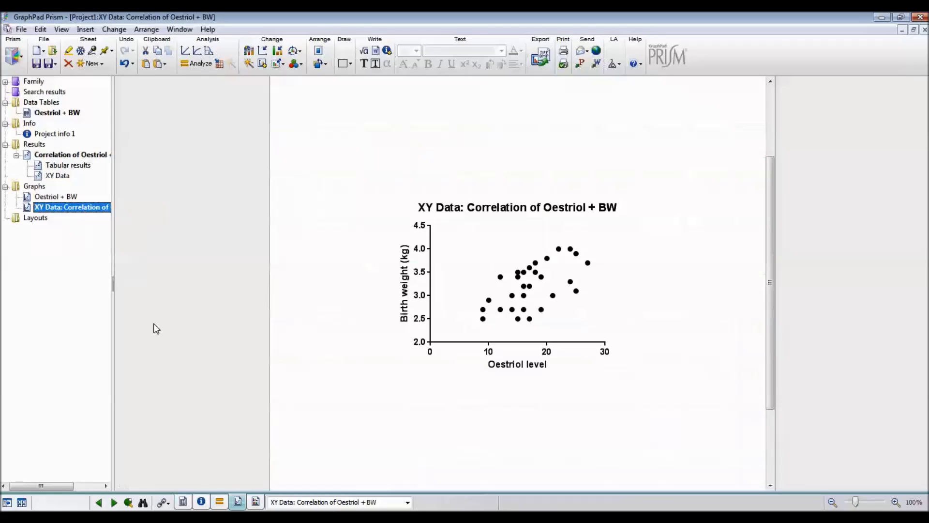
pyautogui.click(75, 168)
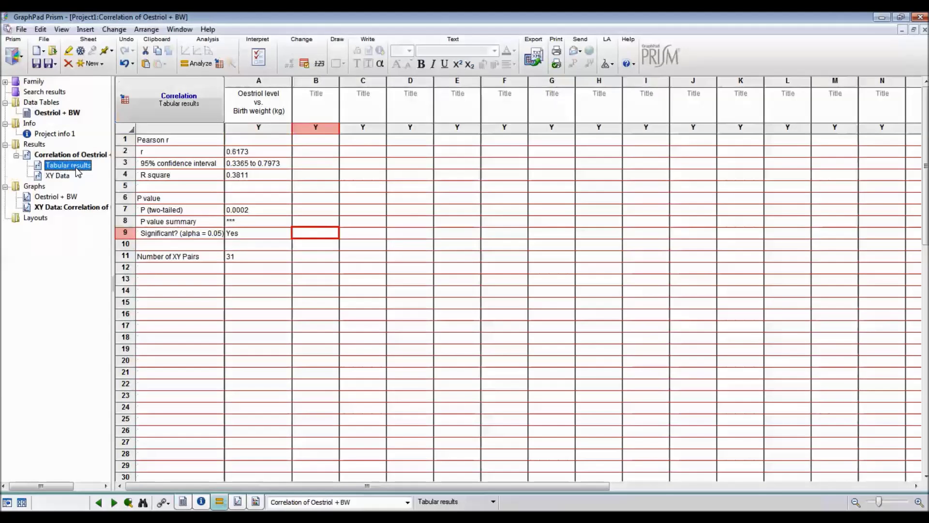
# - From the Oestriol + BW table, pick Linear regression among the XY analyses
pyautogui.click(53, 112)
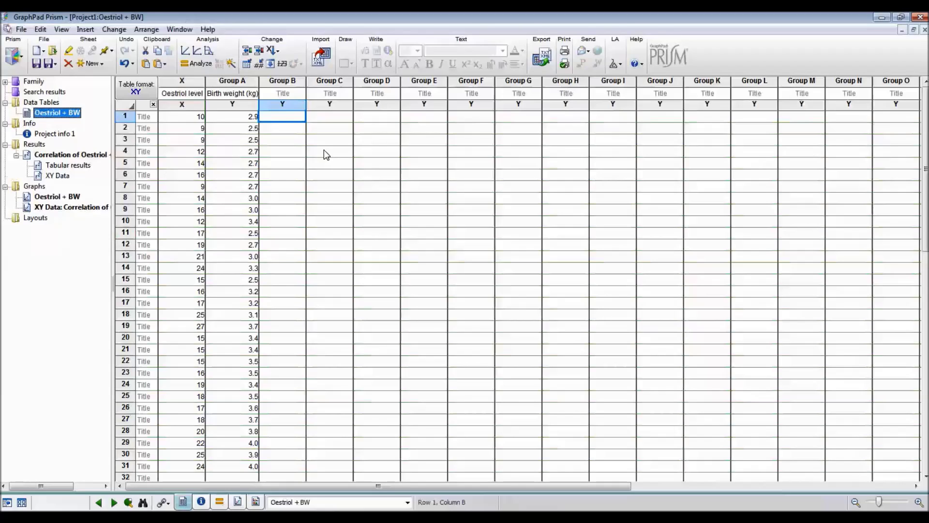
pyautogui.click(192, 68)
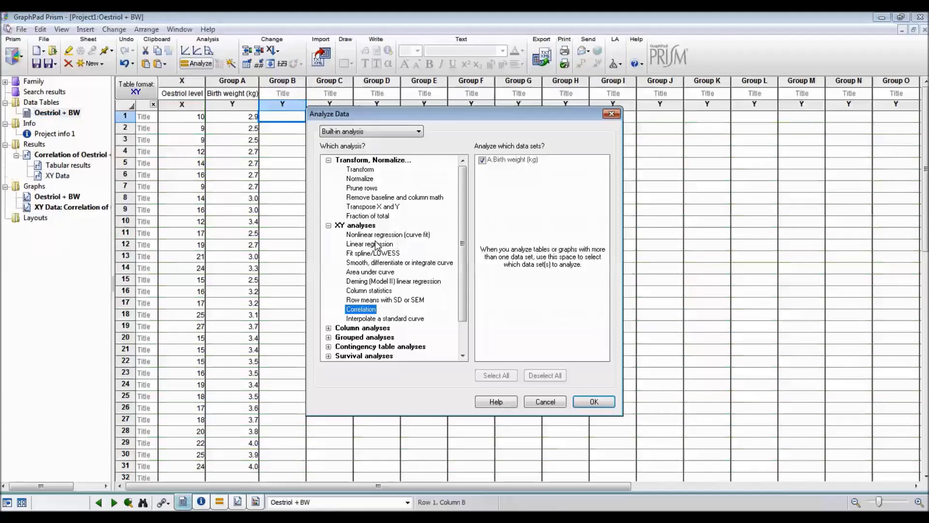
pyautogui.click(377, 245)
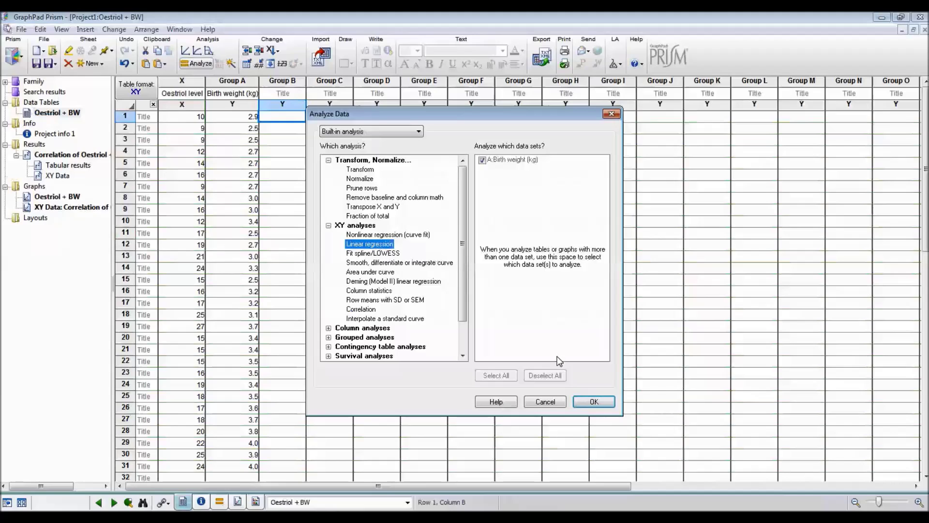
# - Run linear regression with a residual plot and 95% confidence intervals for X and Y
pyautogui.click(594, 403)
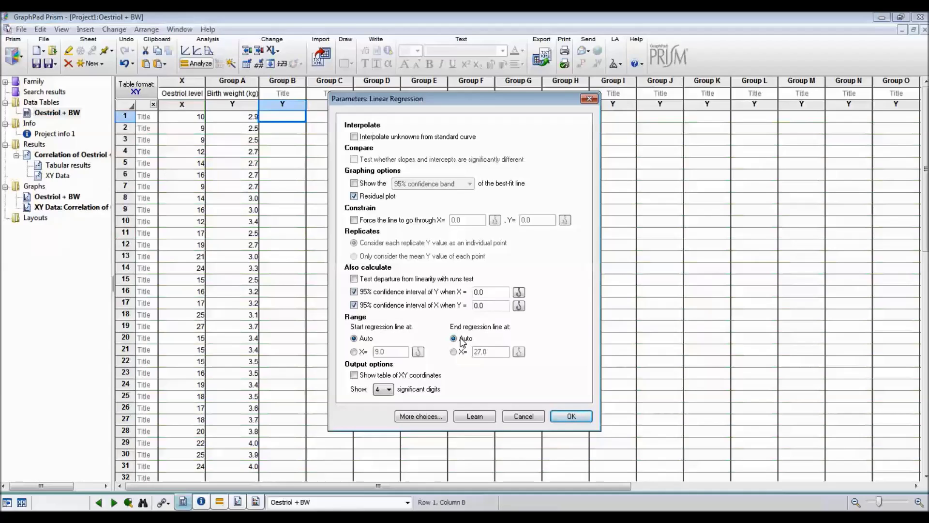
pyautogui.click(569, 418)
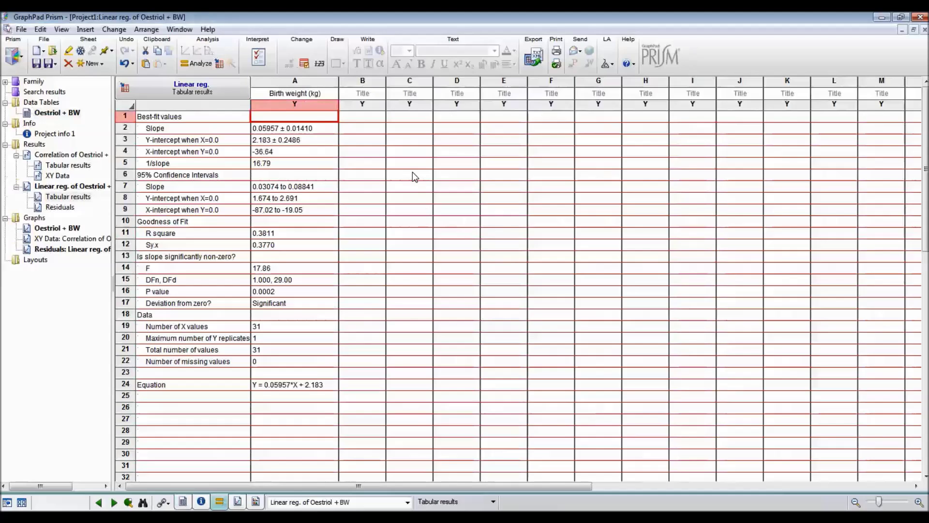
# - Review the results: slope 0.05957, R square 0.3811, P 0.0002 (significant), 31 X values
pyautogui.click(349, 135)
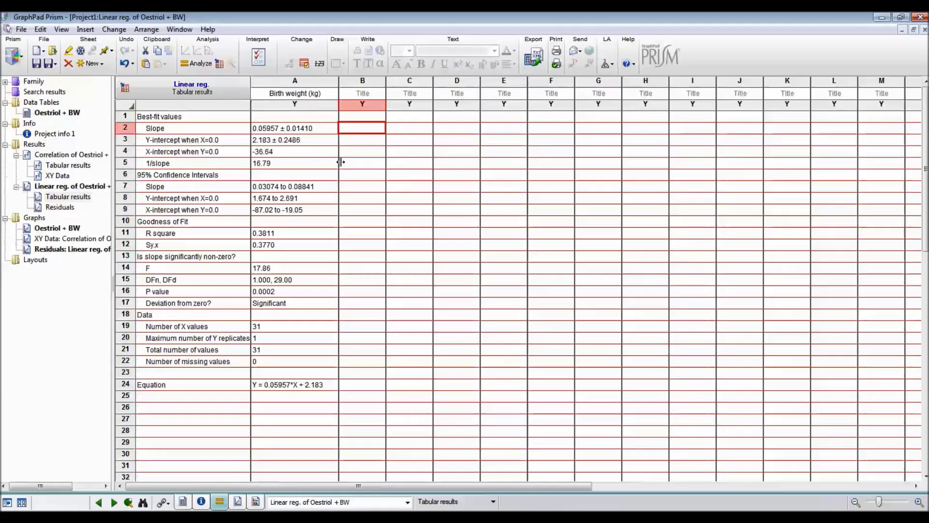
pyautogui.click(355, 235)
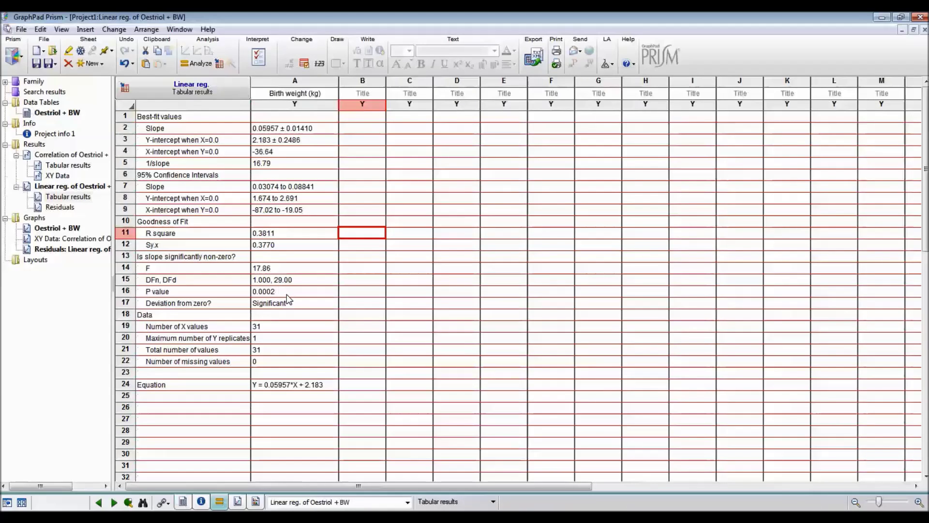
pyautogui.click(300, 294)
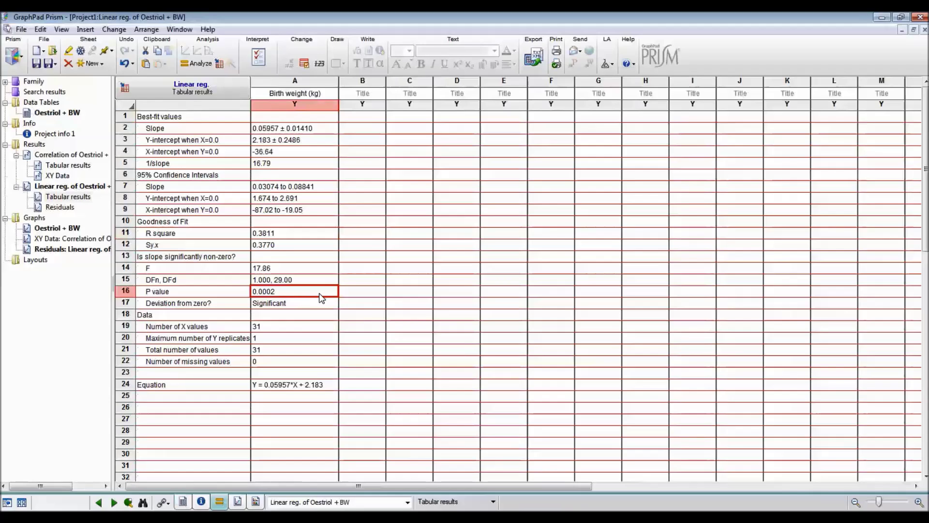
pyautogui.click(325, 304)
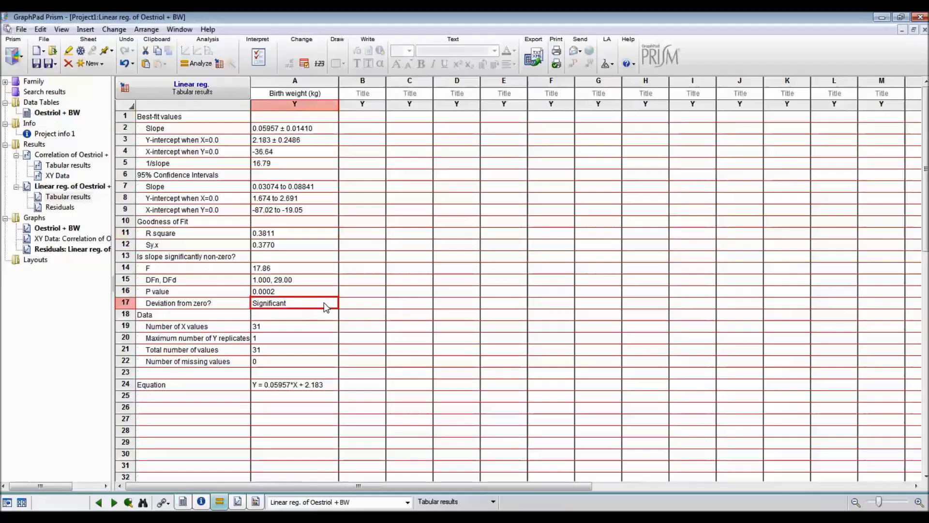
pyautogui.click(369, 309)
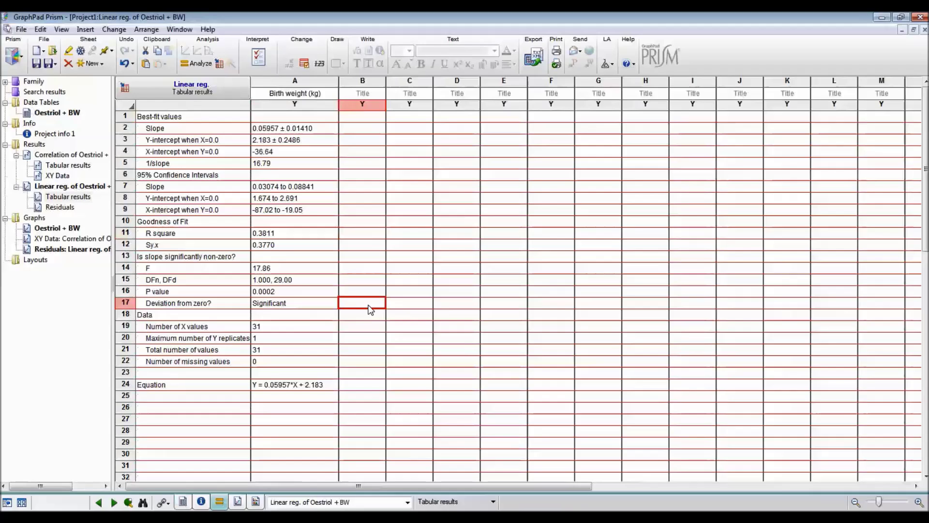
pyautogui.click(322, 327)
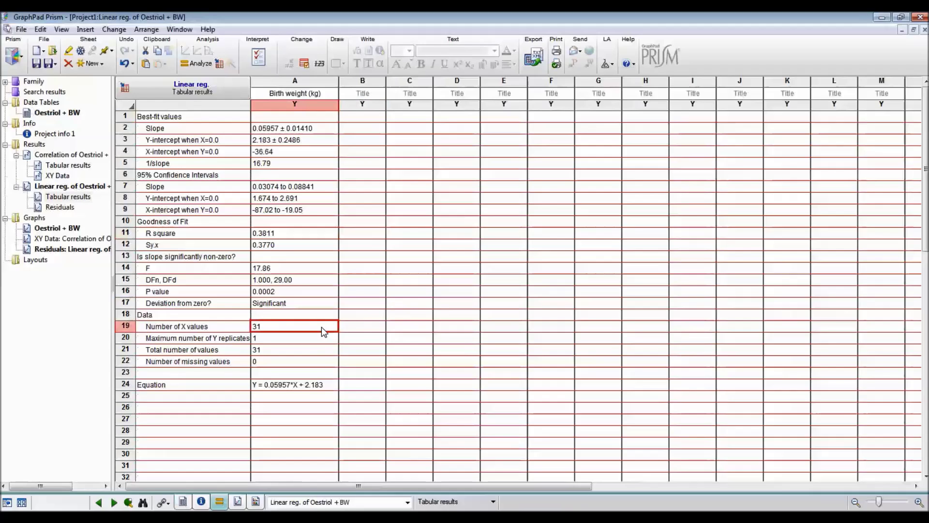
pyautogui.click(357, 387)
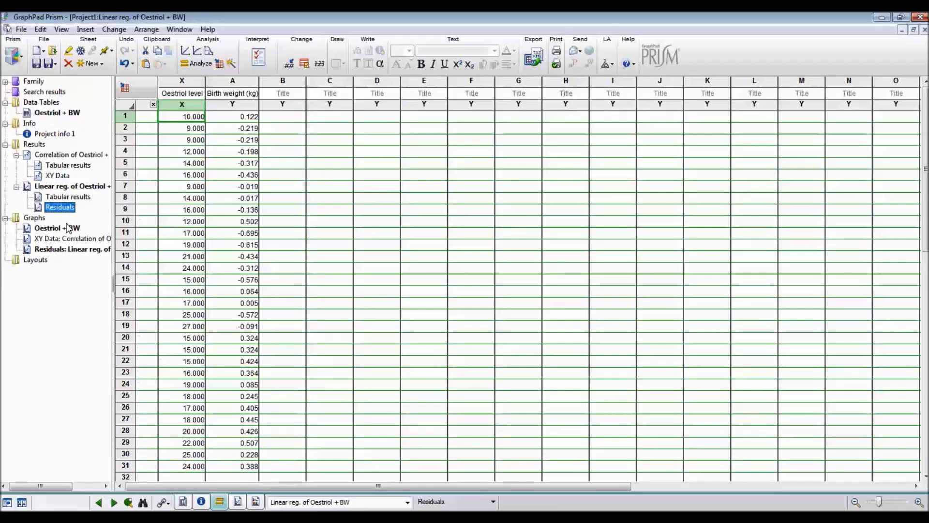
# - Open the residuals graph and title its Y axis Residuals
pyautogui.click(62, 251)
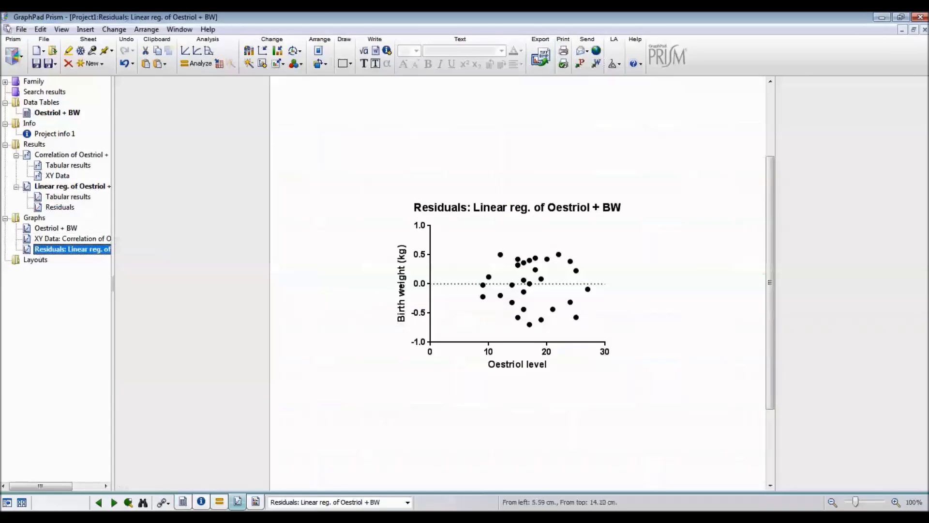
pyautogui.doubleClick(400, 285)
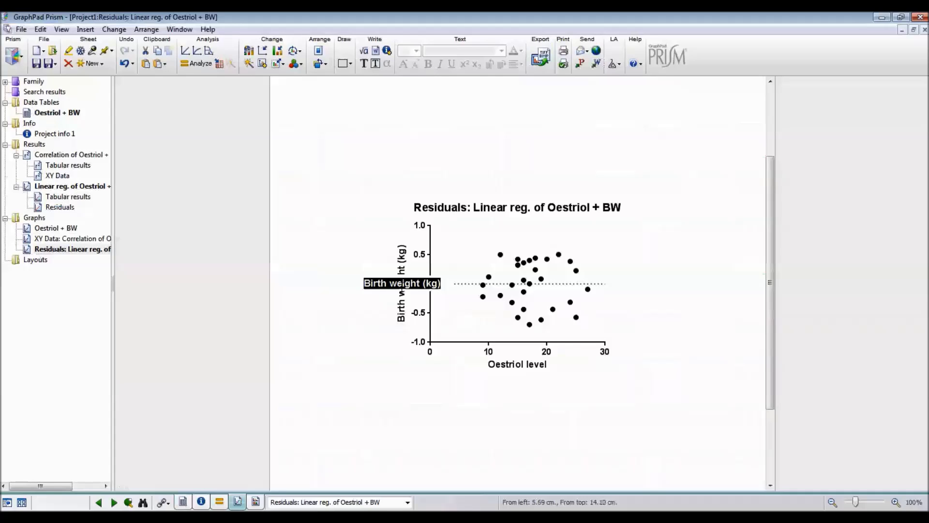
pyautogui.write('R')
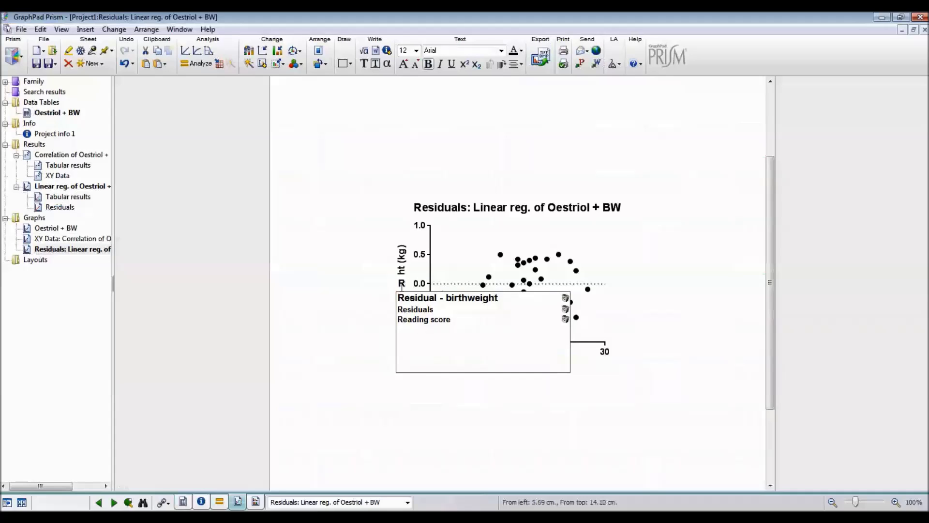
pyautogui.click(424, 308)
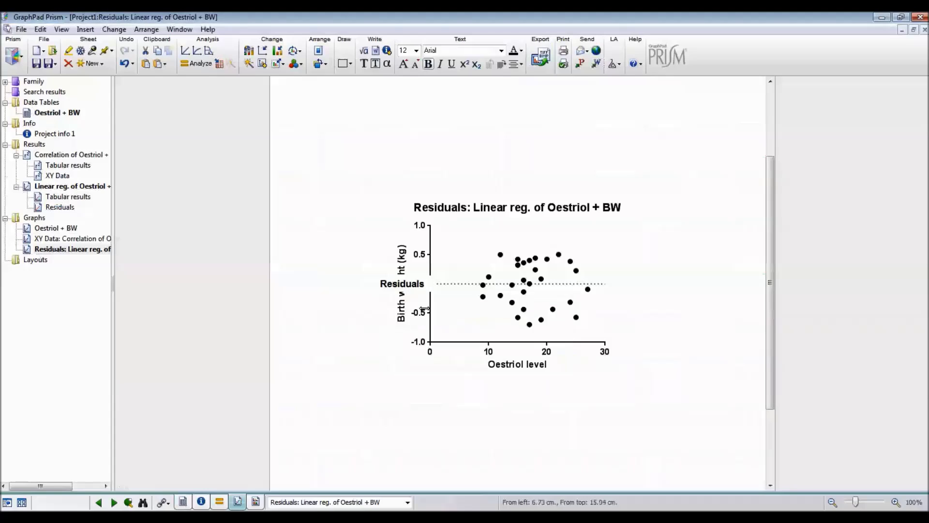
pyautogui.click(490, 424)
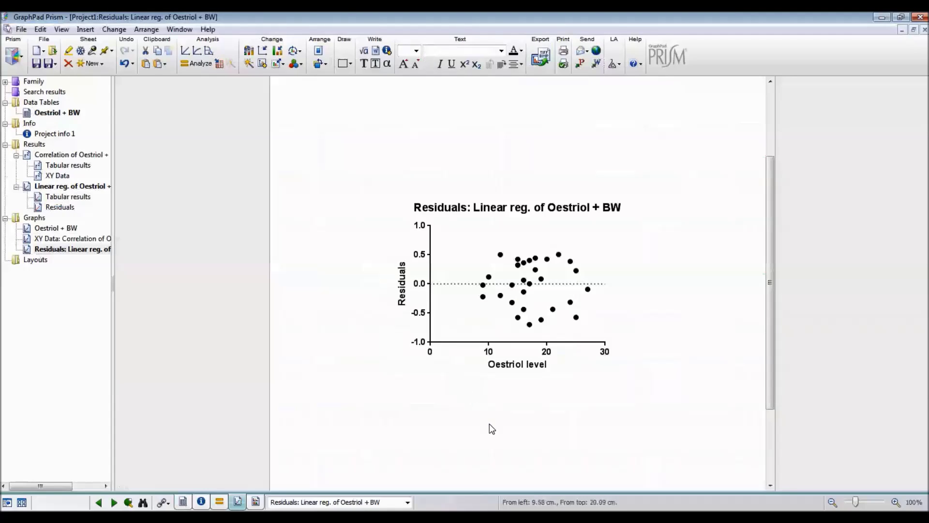
# - Retitle the X axis to Oestriol level (mg/24 hours)
pyautogui.click(527, 364)
pyautogui.click(541, 363)
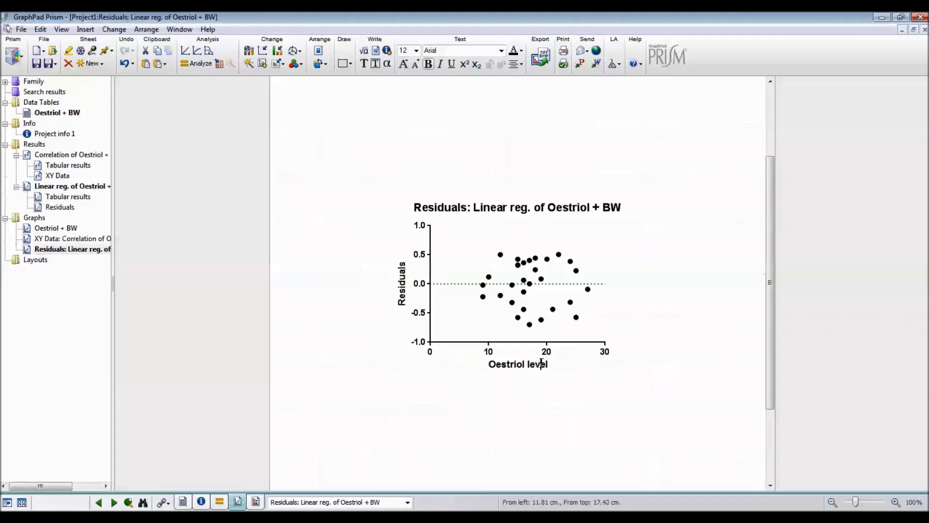
pyautogui.click(551, 364)
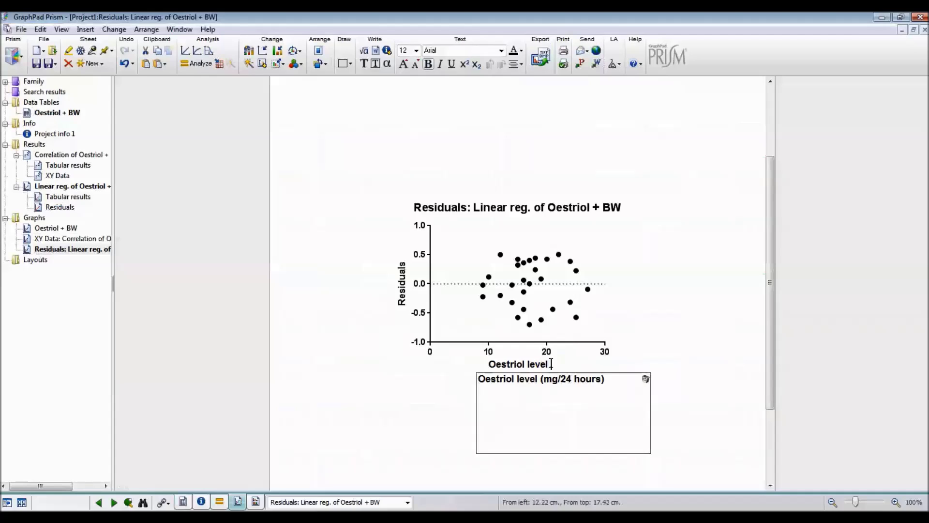
pyautogui.click(554, 378)
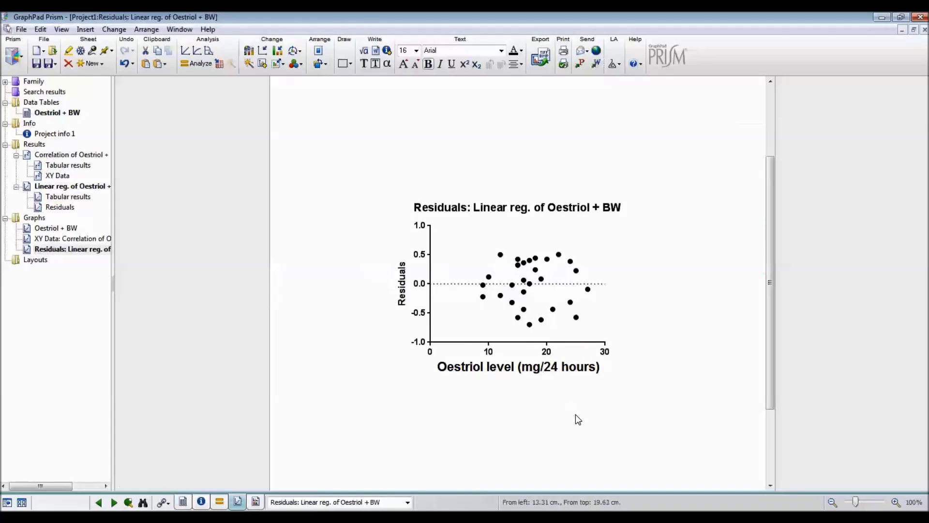
# - Resize the residuals graph to fill the page
pyautogui.rightClick(526, 305)
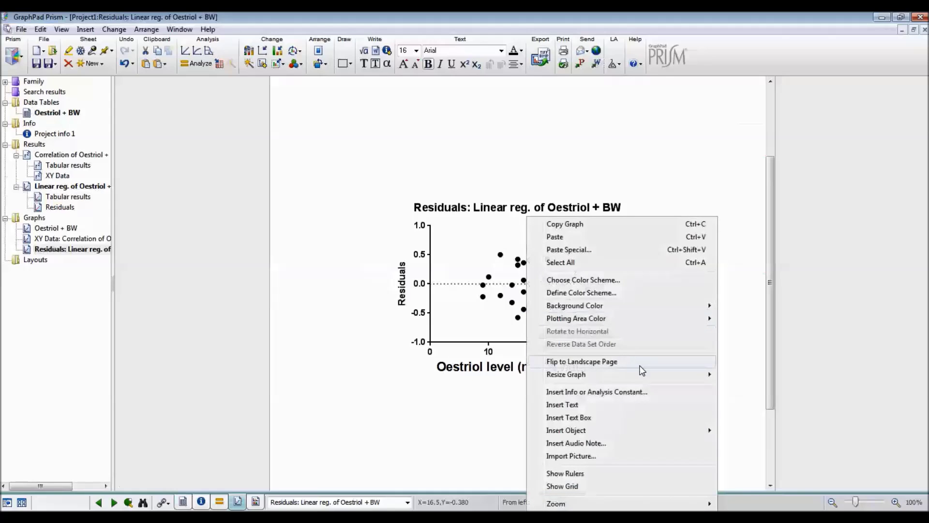
pyautogui.moveTo(644, 374)
pyautogui.click(742, 403)
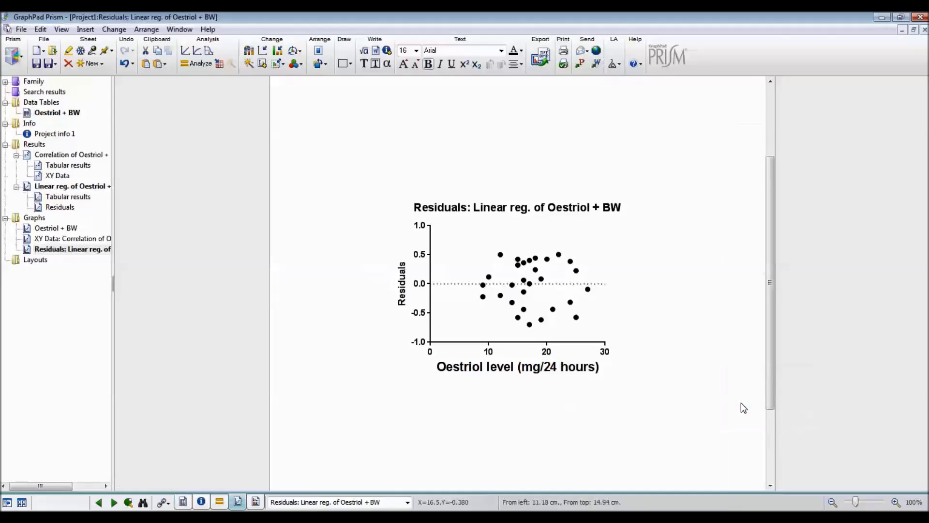
# - Set all the graph's titles and axis labels to 16 pt
pyautogui.hotkey('ctrl', 'a')
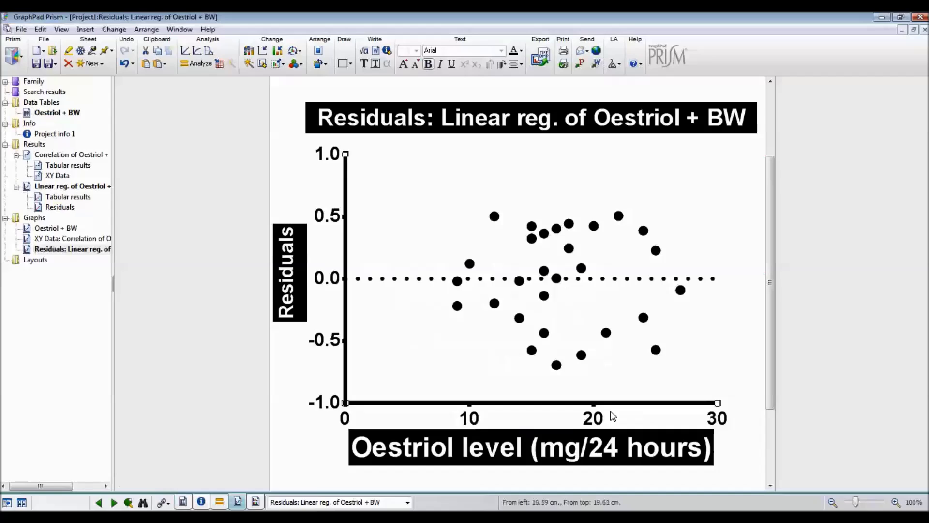
pyautogui.click(416, 51)
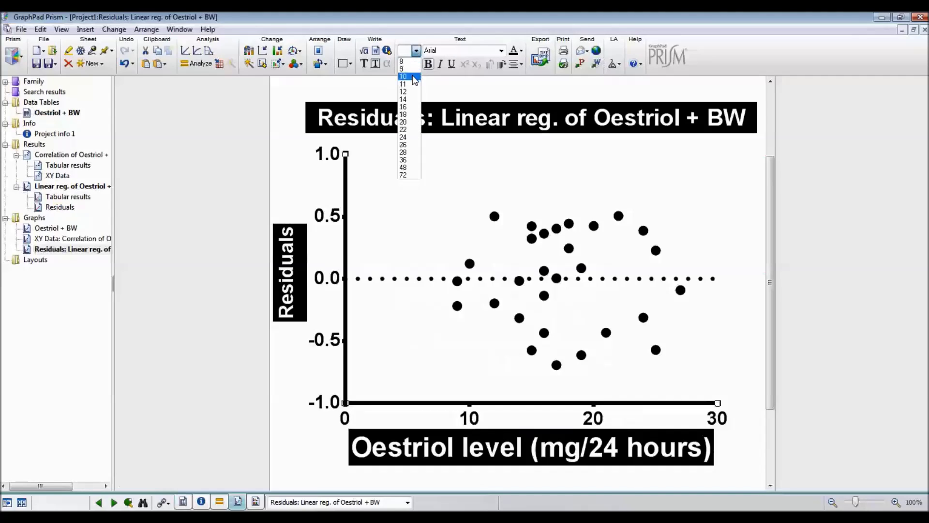
pyautogui.click(406, 105)
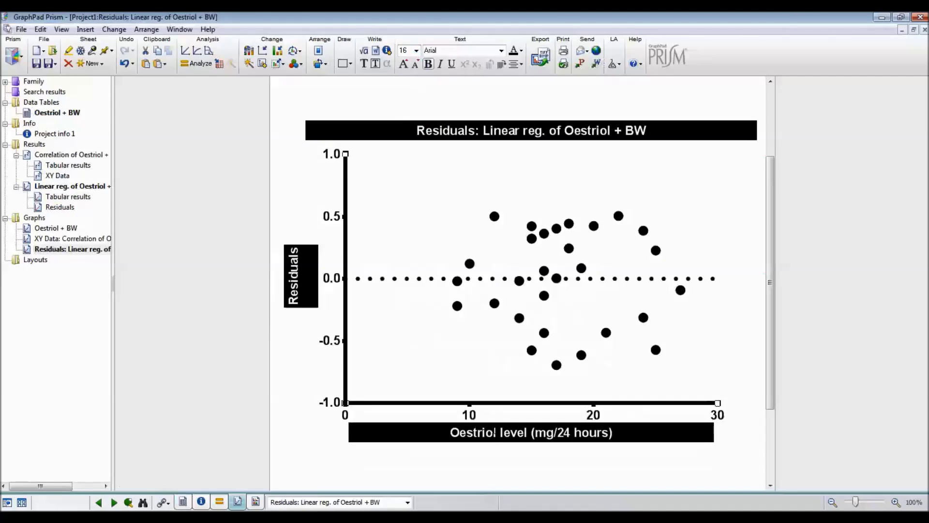
pyautogui.click(499, 467)
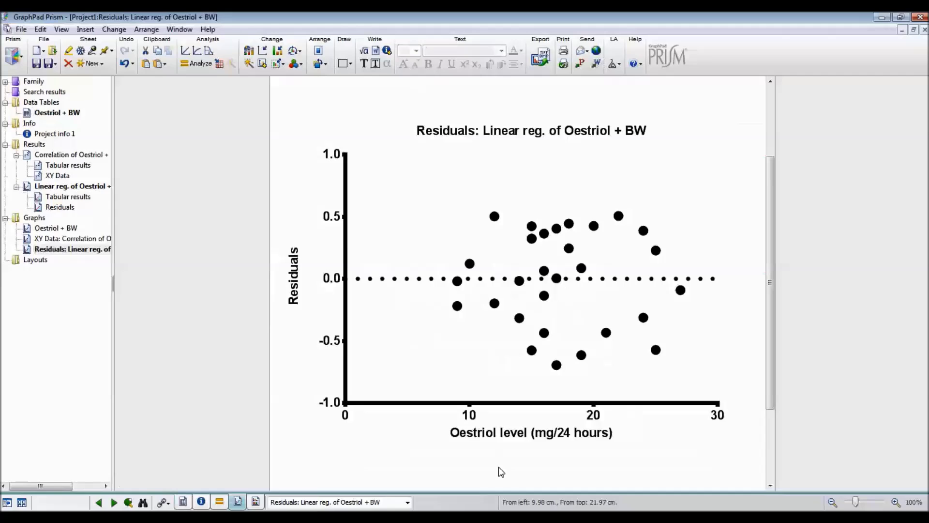
pyautogui.click(66, 207)
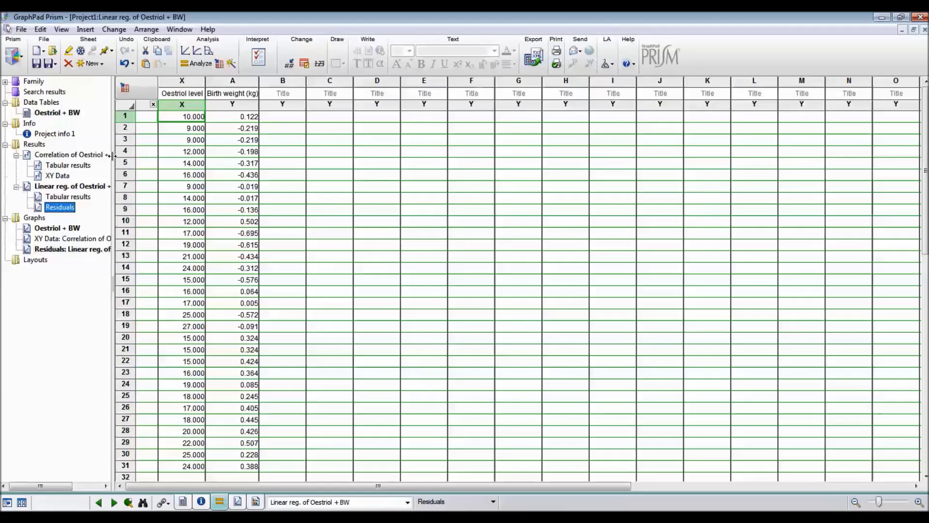
# - Copy the equation Y = 0.05957*X + 2.183 from Tabular results and switch to Excel
pyautogui.click(67, 198)
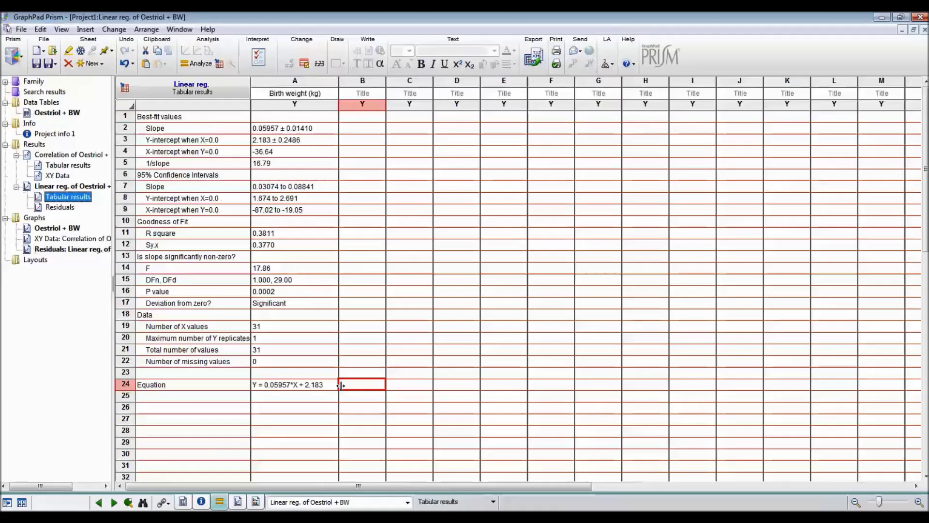
pyautogui.click(320, 389)
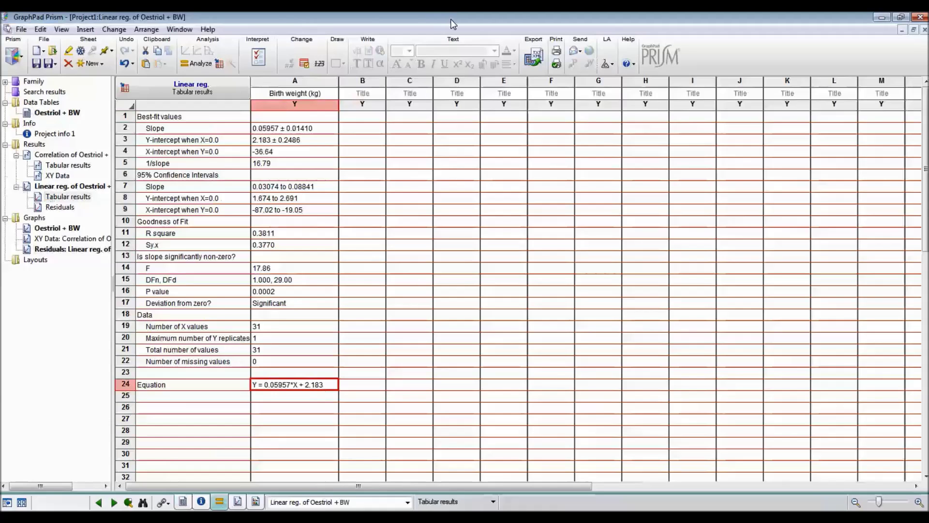
pyautogui.hotkey('alt', 'Tab')
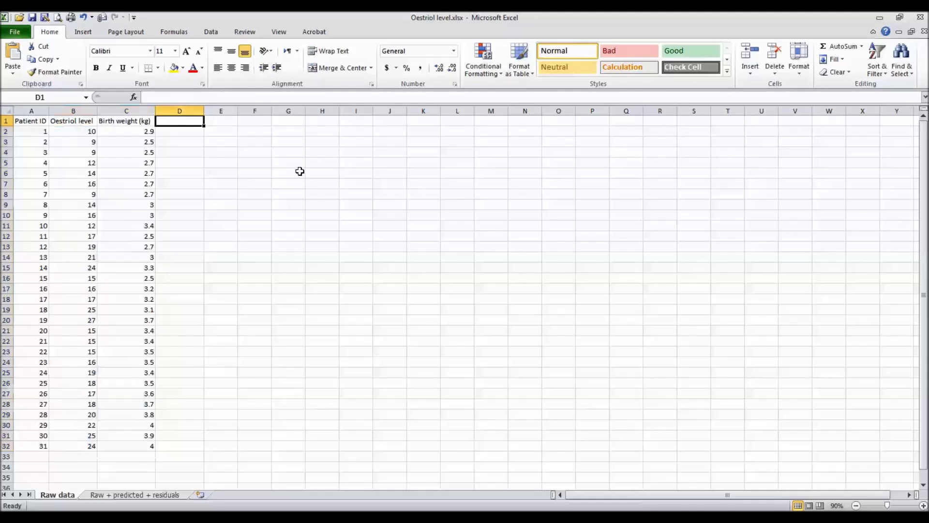
# - Paste the equation into D1, insert a blank row 2, and head column D Predicted BW
pyautogui.write('Y = 0.05957*X + 2.183')
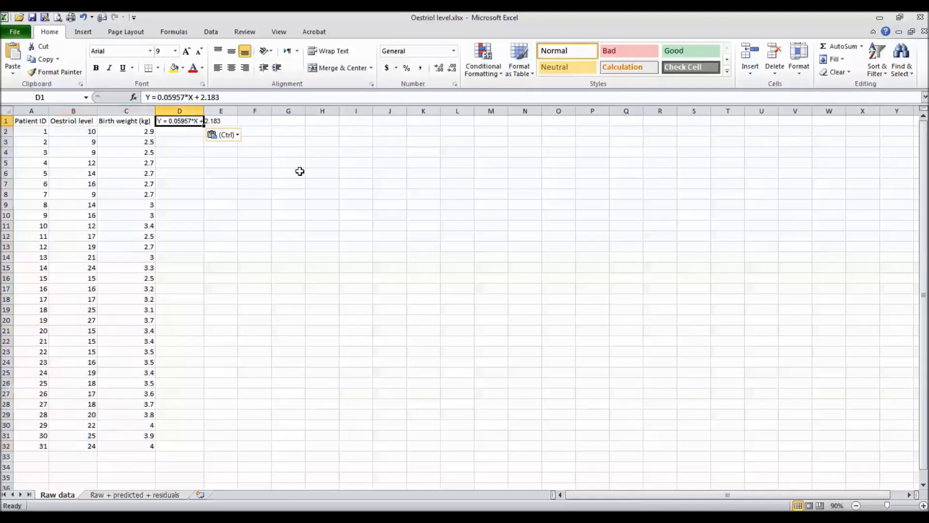
pyautogui.press('Return')
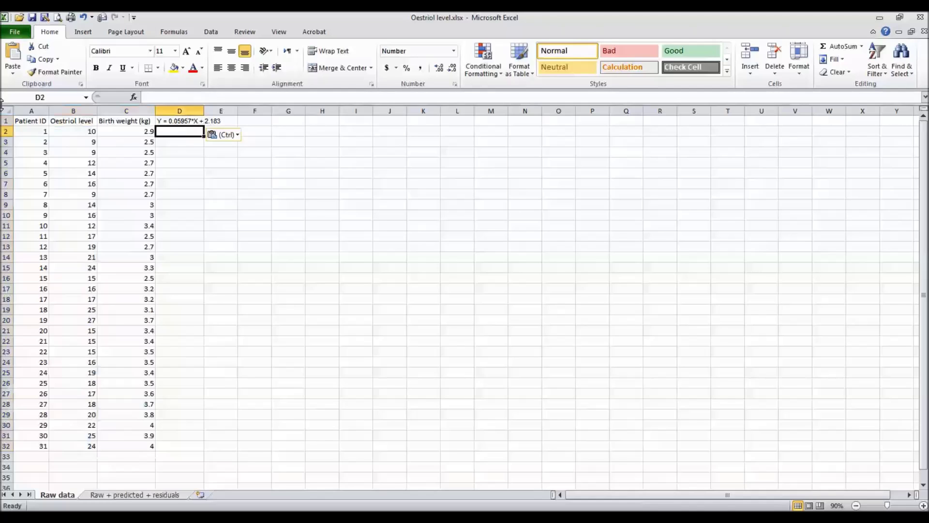
pyautogui.click(7, 131)
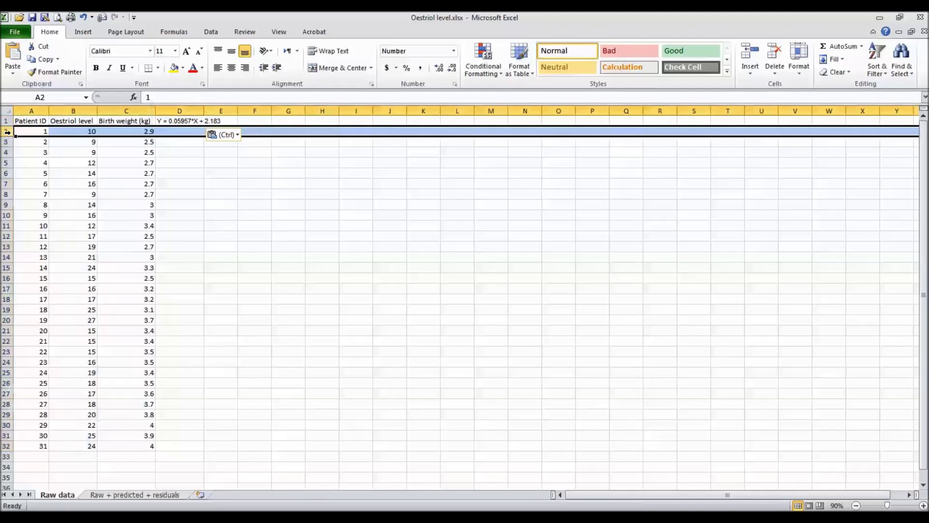
pyautogui.rightClick(7, 131)
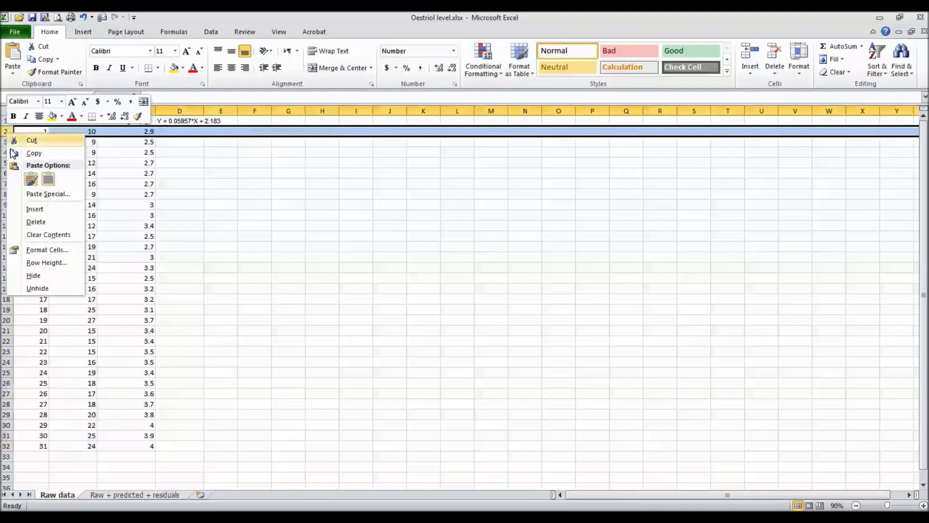
pyautogui.click(32, 212)
pyautogui.click(185, 132)
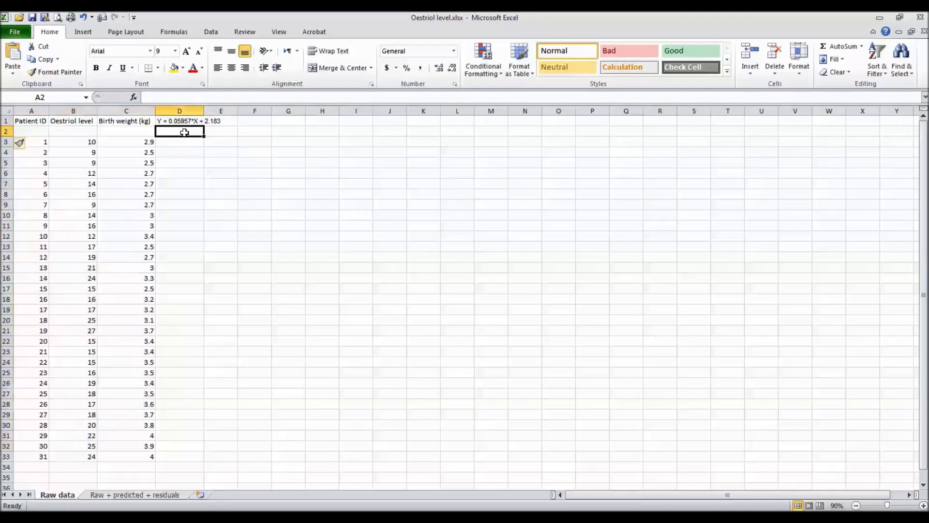
pyautogui.write('Predicted')
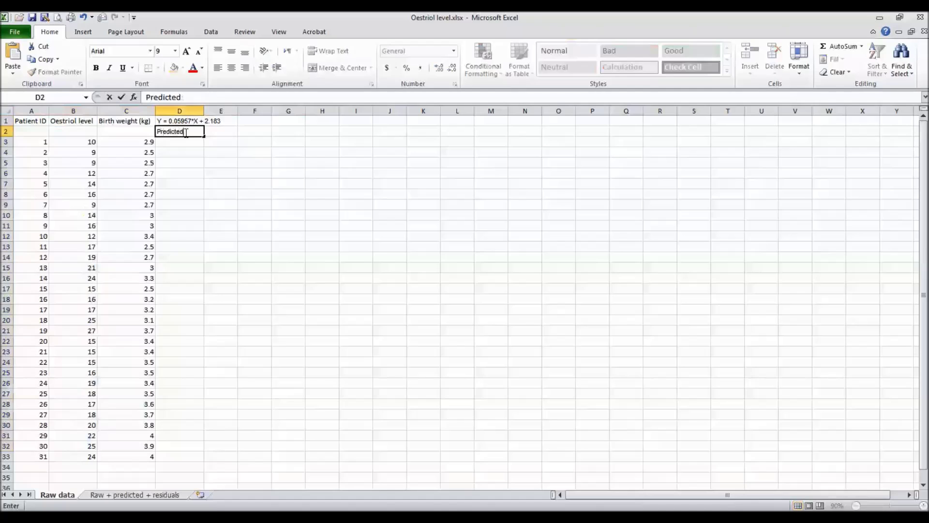
pyautogui.write(' BW')
pyautogui.press('Return')
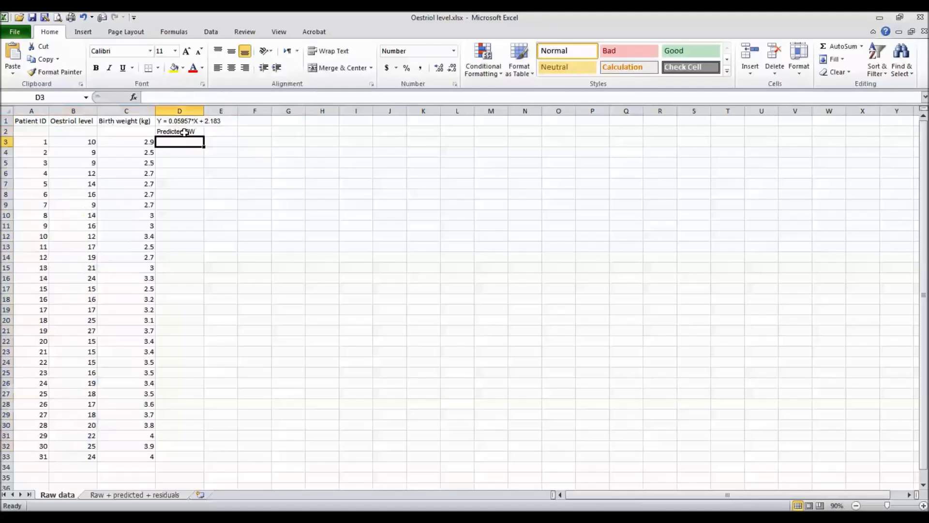
# - Enter =0.05957*B3+2.183 in D3 and fill it down to row 33
pyautogui.write('=')
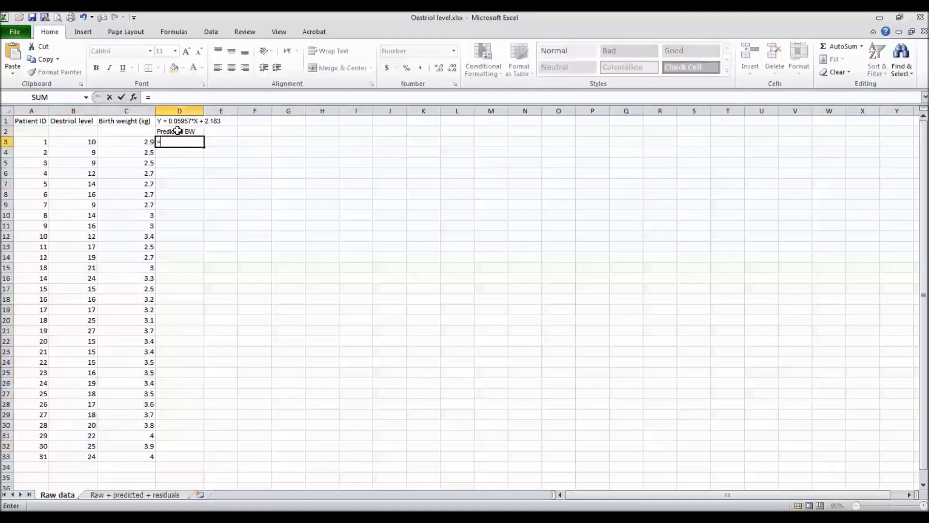
pyautogui.write('0.05957*')
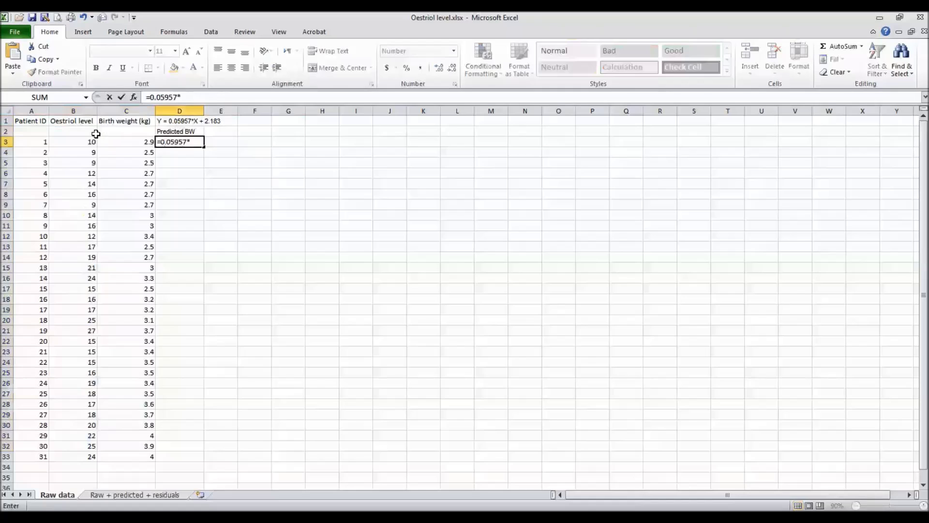
pyautogui.click(84, 142)
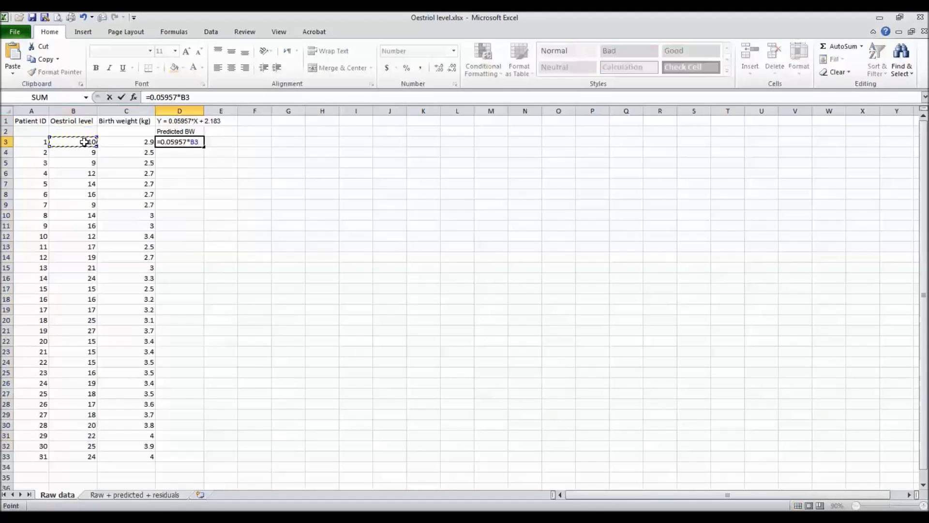
pyautogui.write('+2.183')
pyautogui.press('Return')
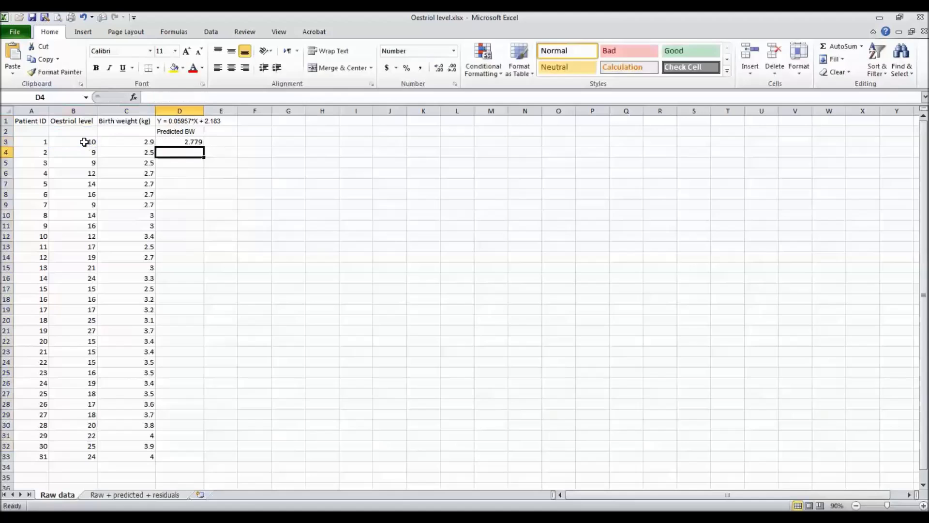
pyautogui.moveTo(174, 142); pyautogui.dragTo(172, 456)
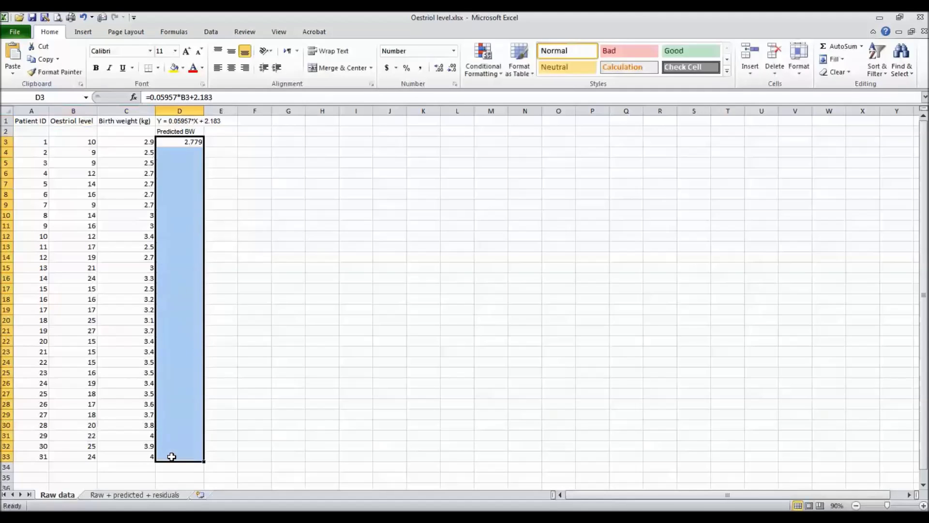
pyautogui.hotkey('ctrl', 'd')
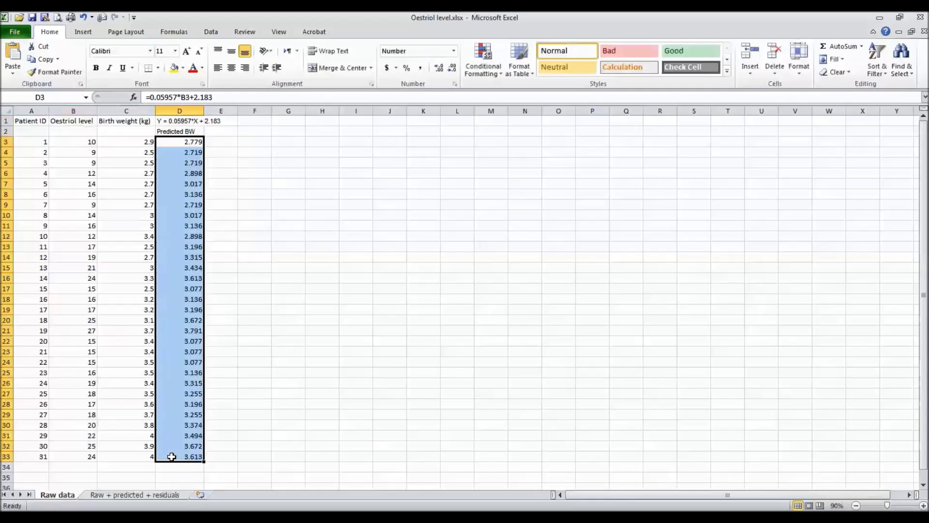
pyautogui.click(224, 142)
# - Label C2 Observed BW and autofit columns C and D to their headings
pyautogui.click(144, 131)
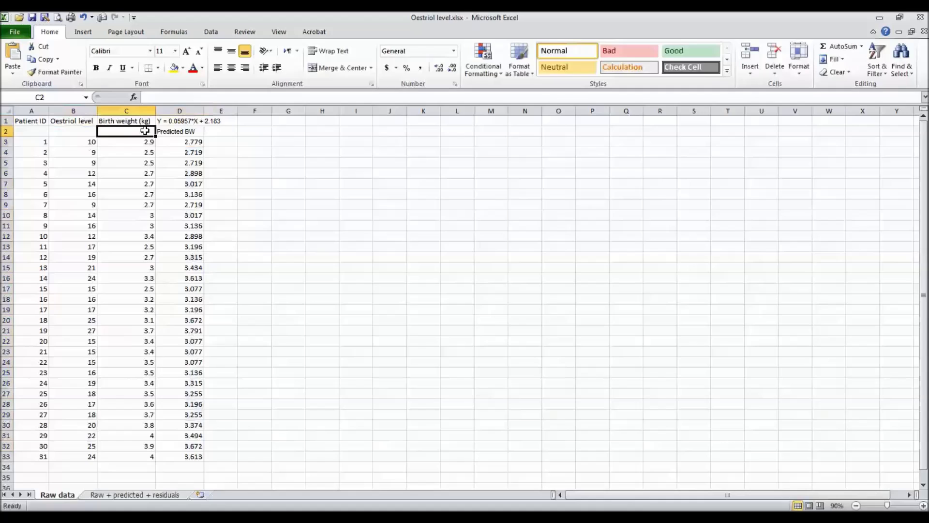
pyautogui.write('Observ')
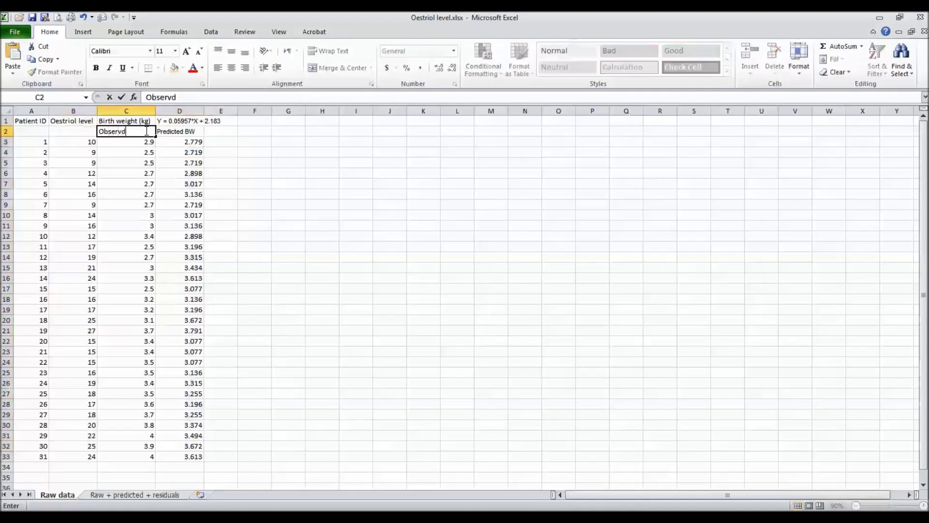
pyautogui.write('ed BW')
pyautogui.press('Return')
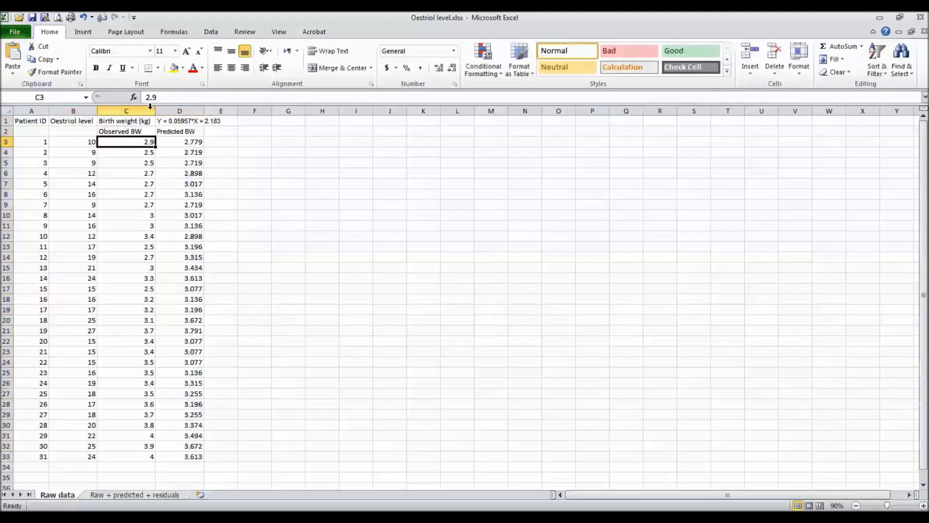
pyautogui.moveTo(150, 107); pyautogui.dragTo(167, 104)
pyautogui.doubleClick(204, 108)
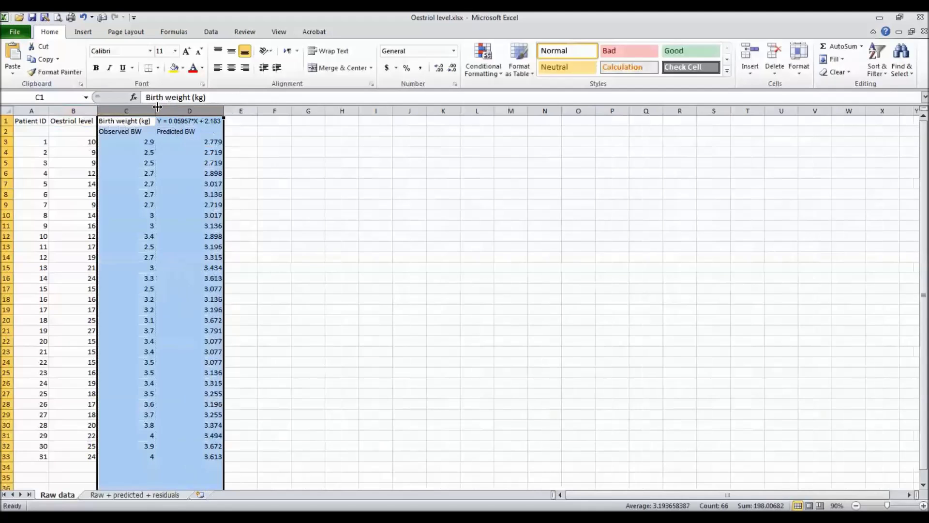
pyautogui.click(256, 145)
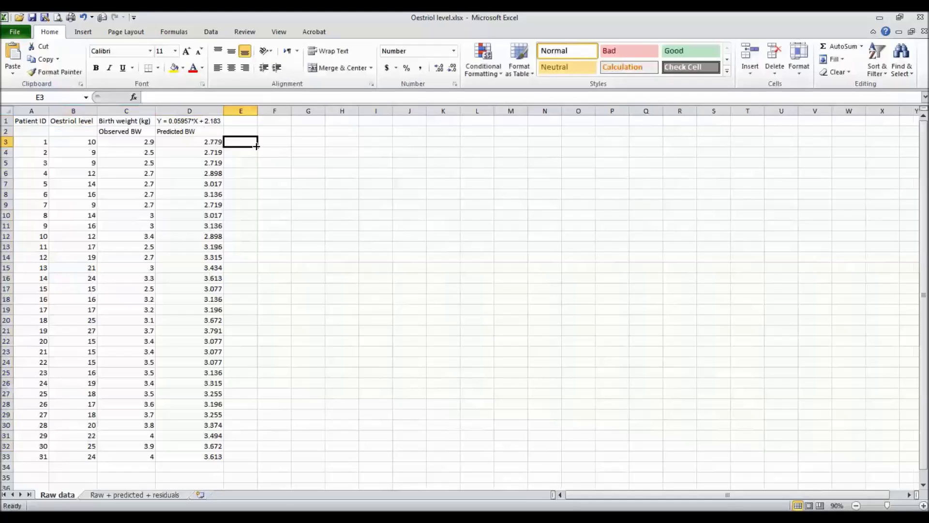
# - Head E2 Residual and fill =C3-D3 down column E for all 31 patients
pyautogui.click(247, 131)
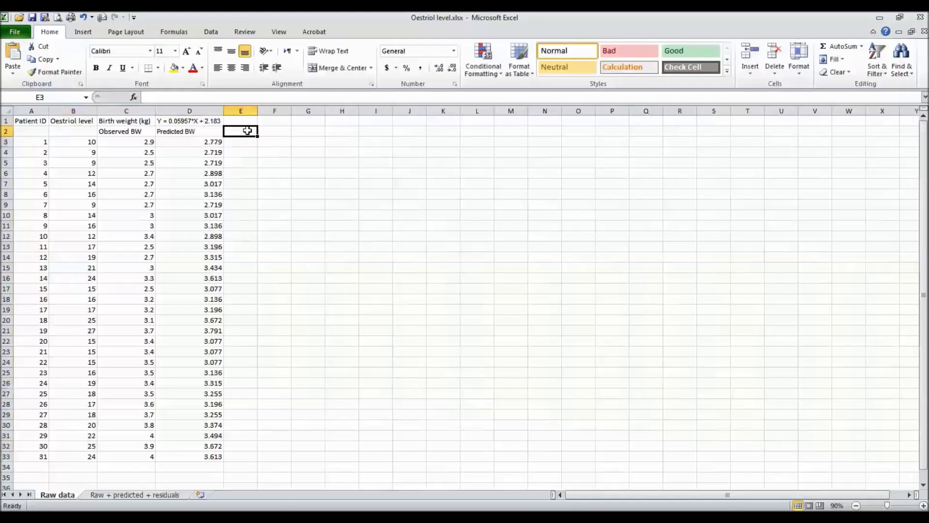
pyautogui.write('Residual')
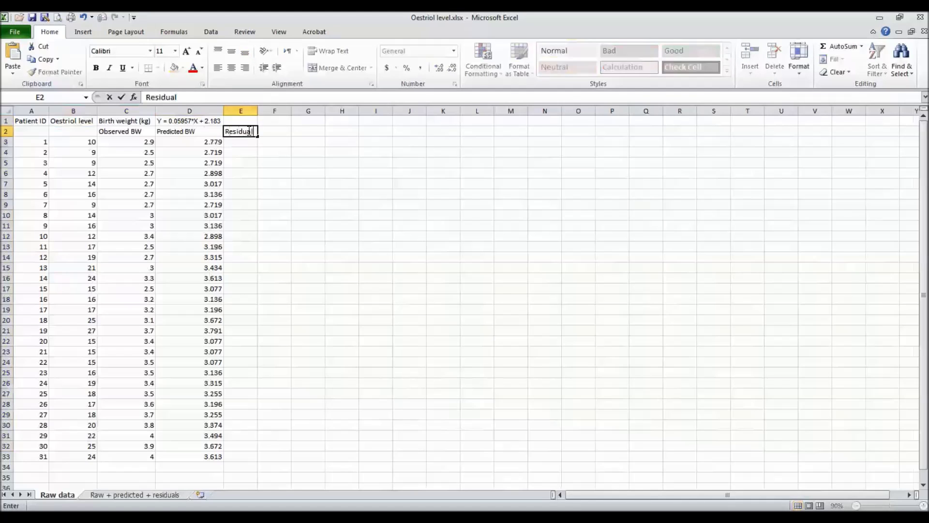
pyautogui.press('Return')
pyautogui.write('=')
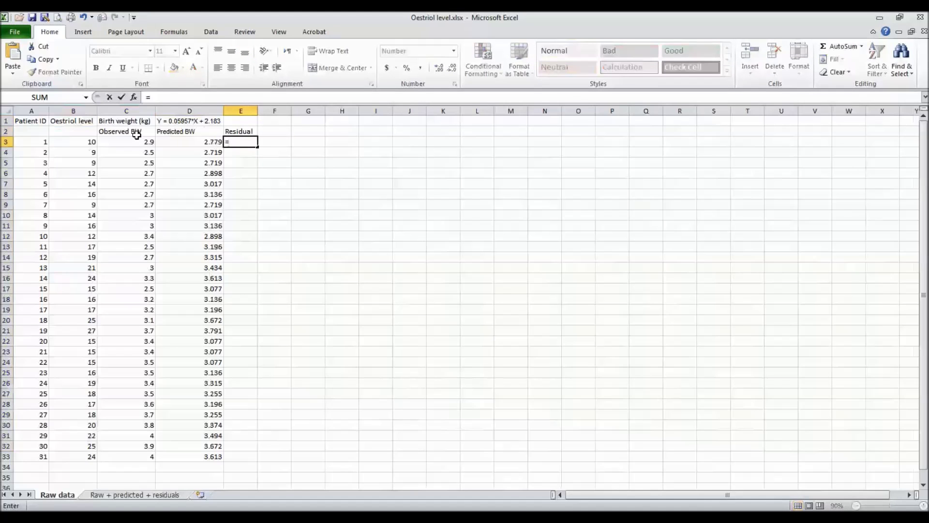
pyautogui.click(131, 142)
pyautogui.write('-')
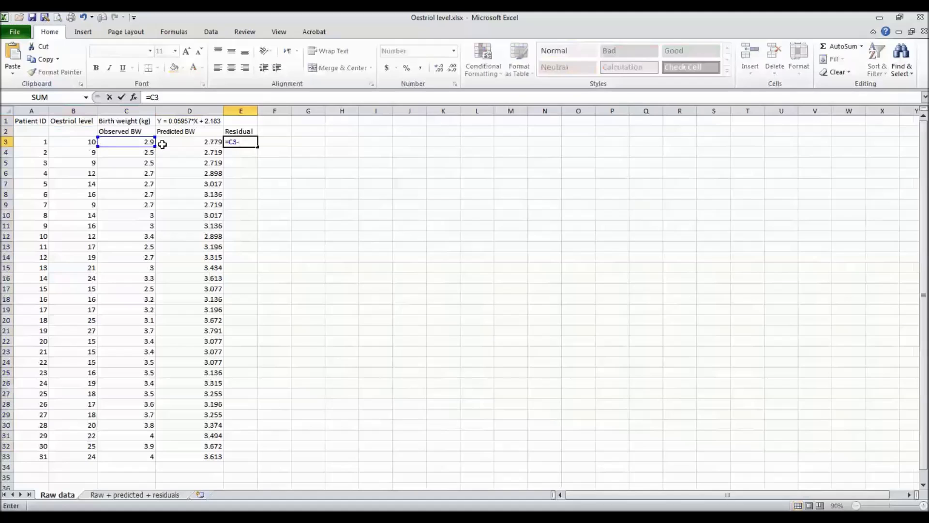
pyautogui.click(185, 141)
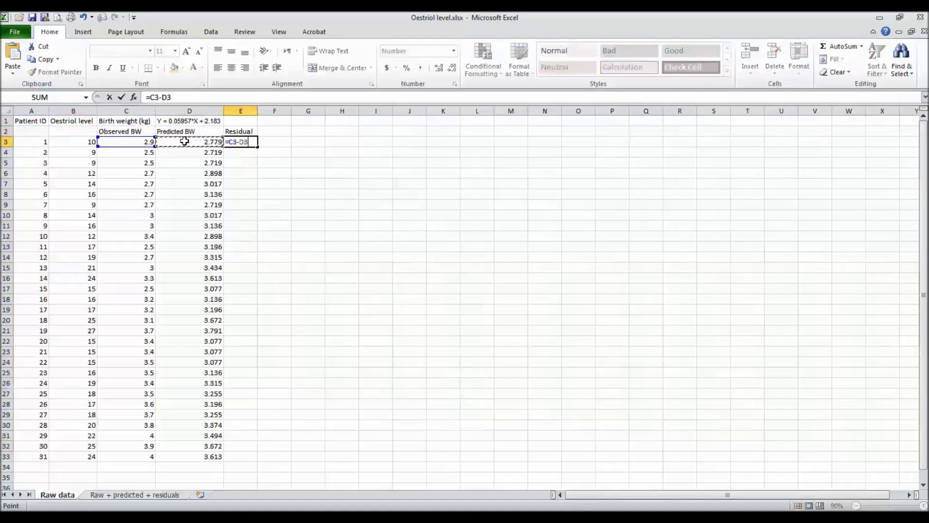
pyautogui.press('Return')
pyautogui.moveTo(245, 141); pyautogui.dragTo(231, 458)
pyautogui.hotkey('ctrl', 'd')
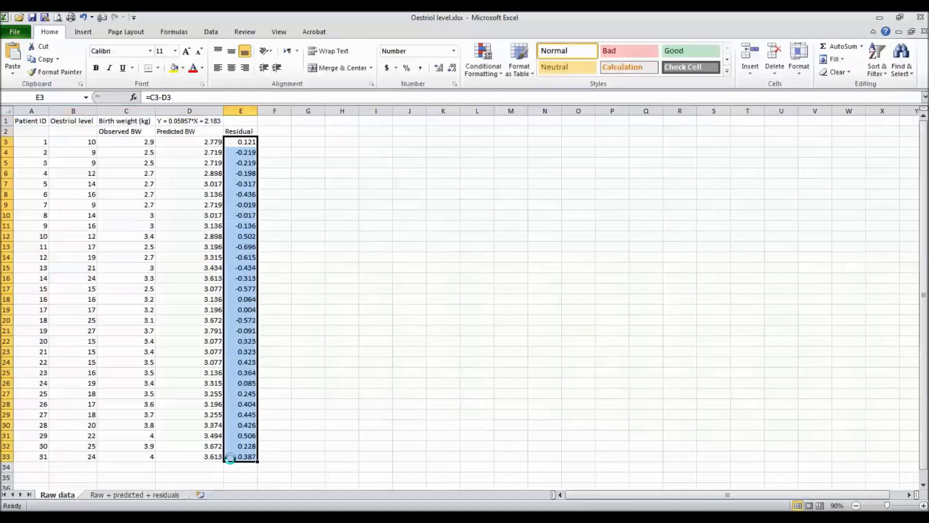
pyautogui.click(293, 225)
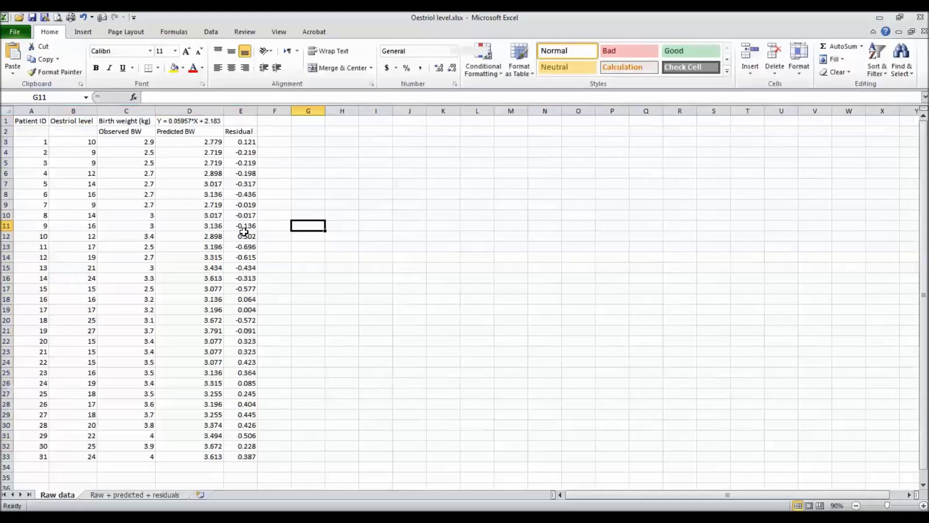
# - Inspect patient 11's residual formula =C13-D13 in E13, then return to Prism
pyautogui.click(250, 247)
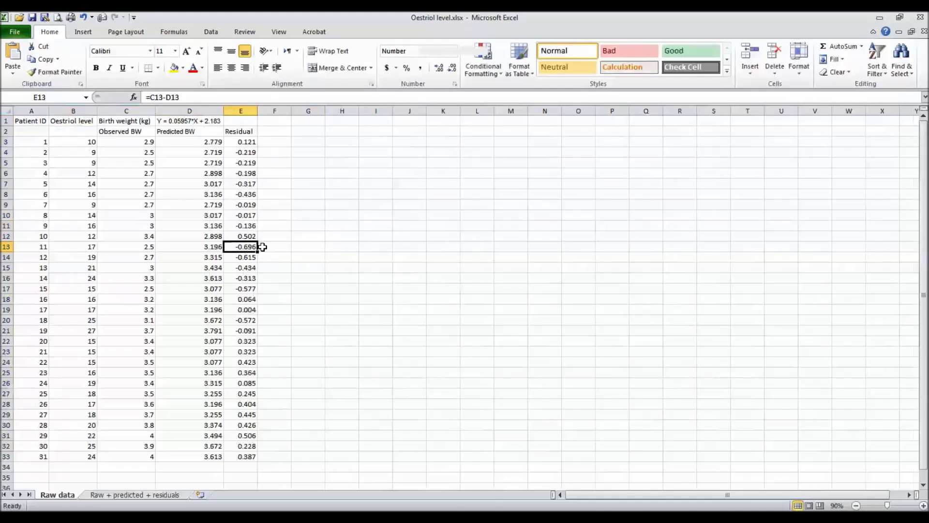
pyautogui.click(266, 247)
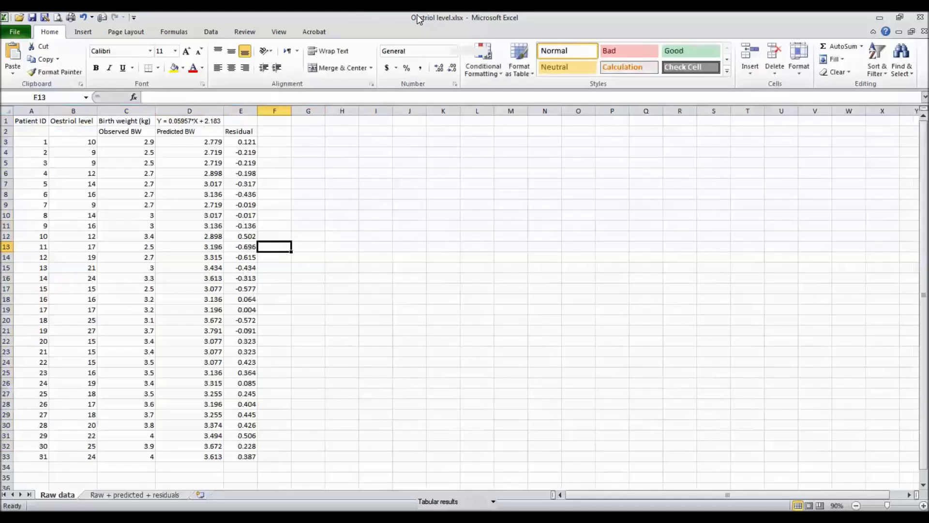
pyautogui.hotkey('alt', 'Tab')
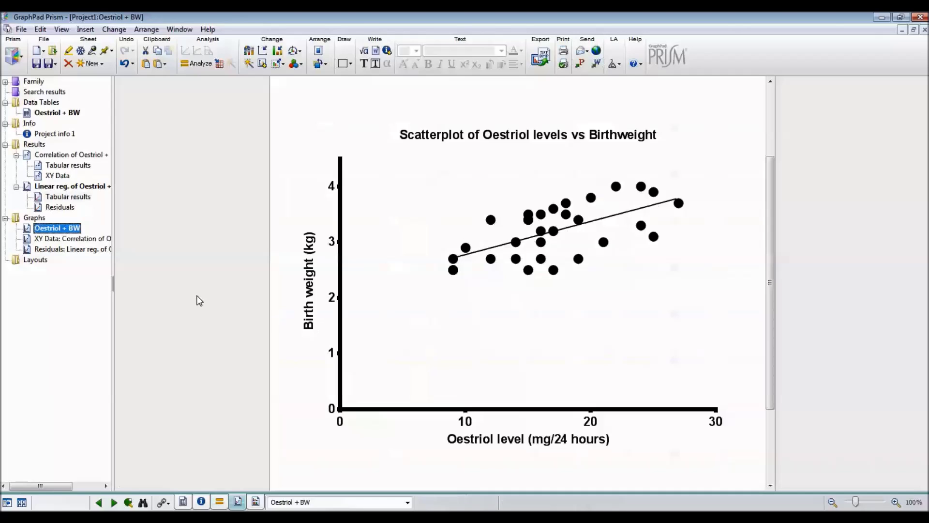
# - Open the 'Residuals: Linear reg. of Oestriol + BW' graph from the navigator
pyautogui.click(57, 249)
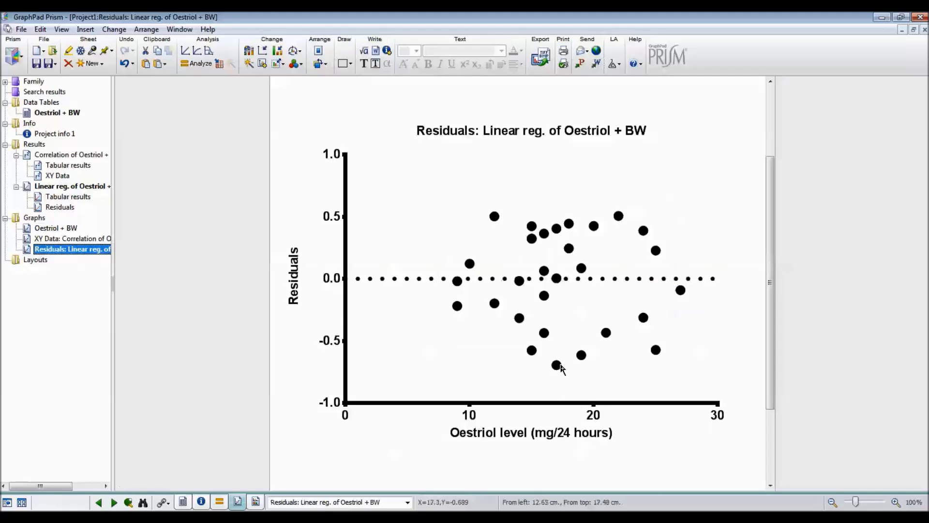
# - Check the value of a residual point on the residual plot
pyautogui.moveTo(558, 366)
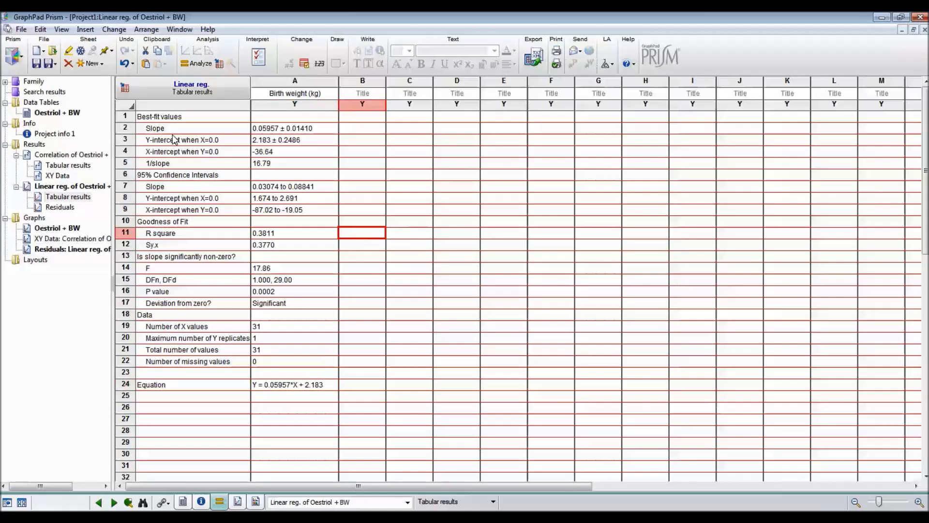
# - Show the Oestriol + BW data table and select the first empty Group C cell
pyautogui.click(73, 114)
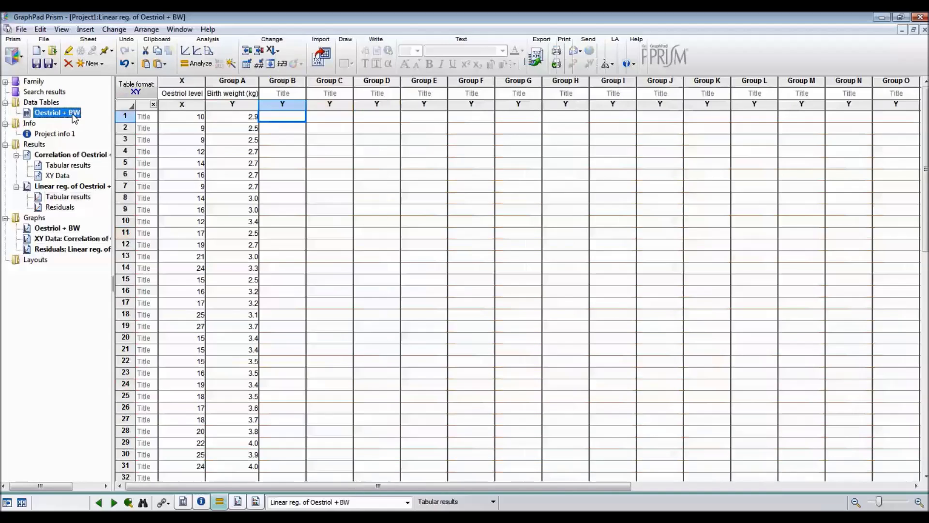
pyautogui.click(315, 117)
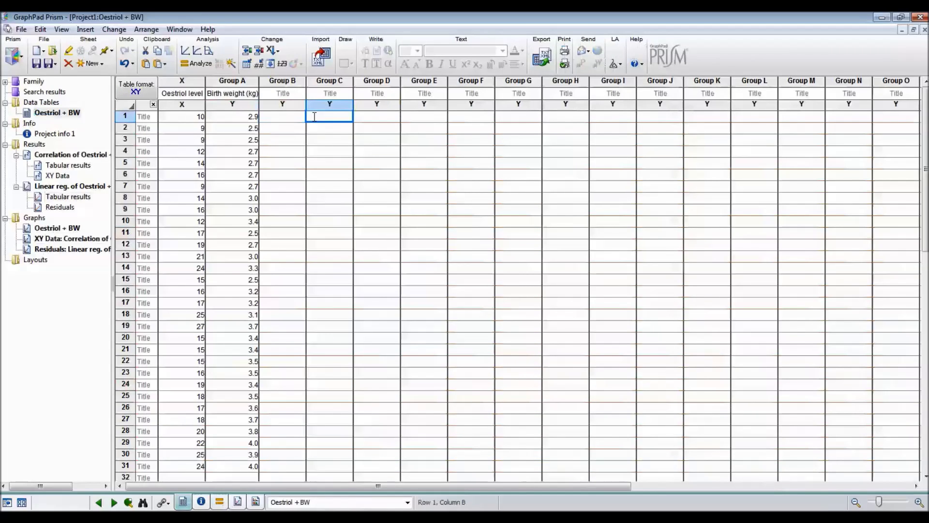